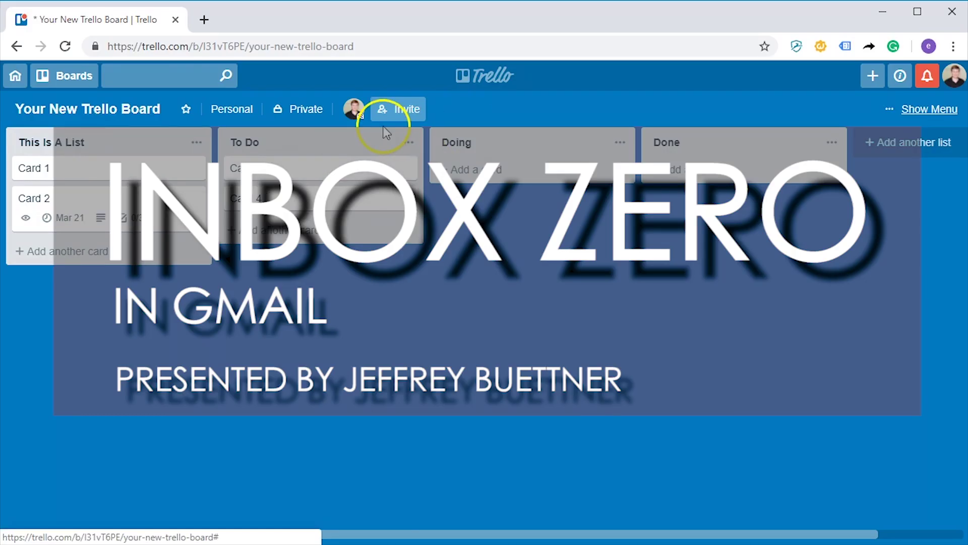
{"action": "left_click_drag", "start_coordinate": [385, 126], "coordinate": [566, 141]}
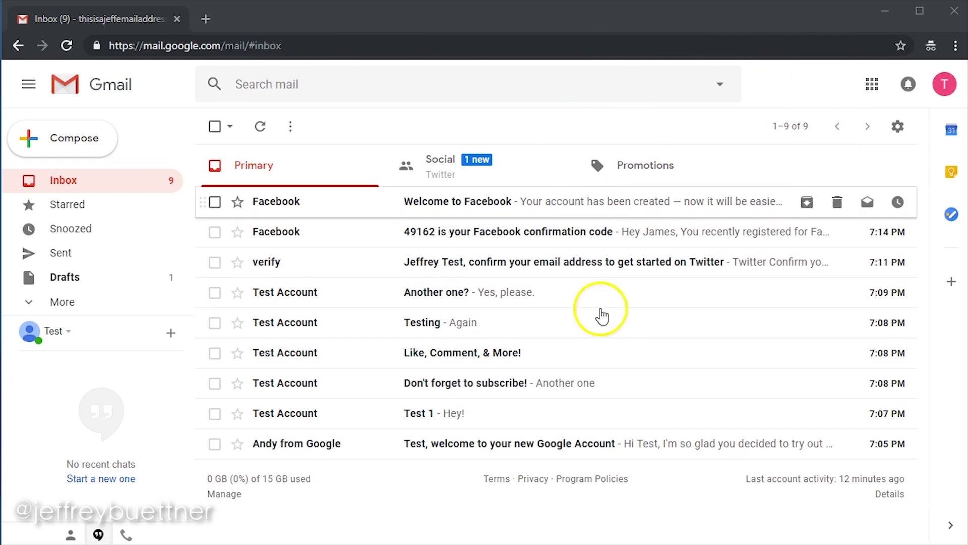
Go from the gear menu to Gmail's full Settings page on the General tab.
{"action": "left_click", "coordinate": [804, 87]}
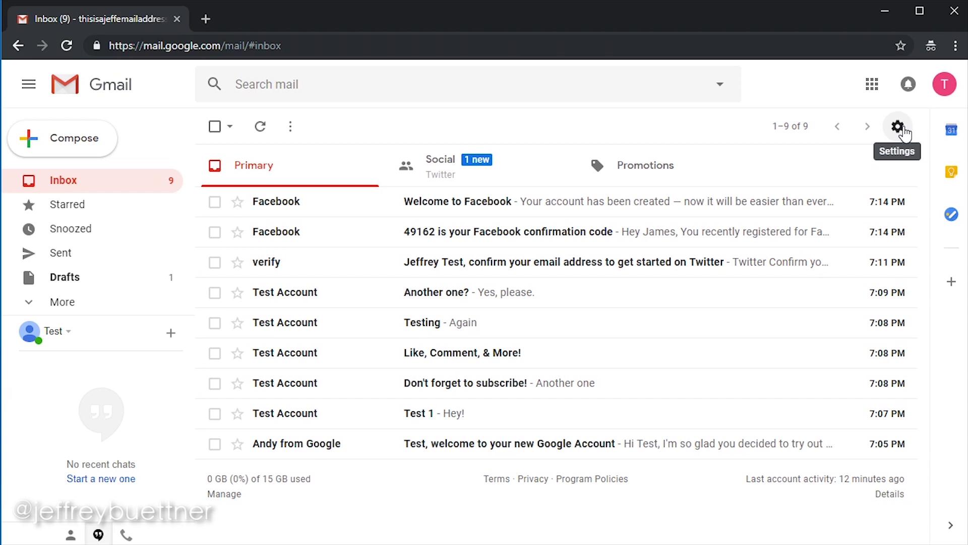
{"action": "left_click", "coordinate": [902, 129]}
{"action": "left_click", "coordinate": [829, 221]}
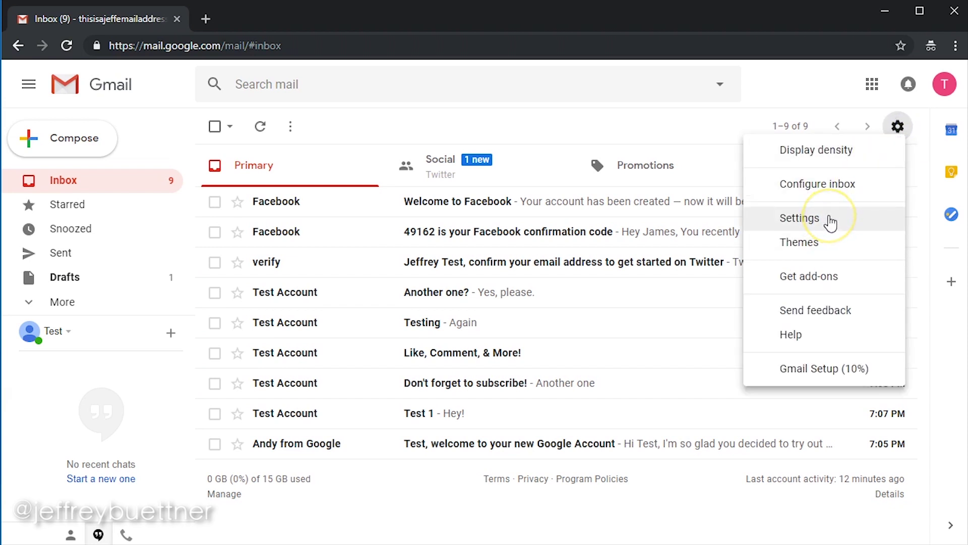
{"action": "left_click", "coordinate": [830, 220]}
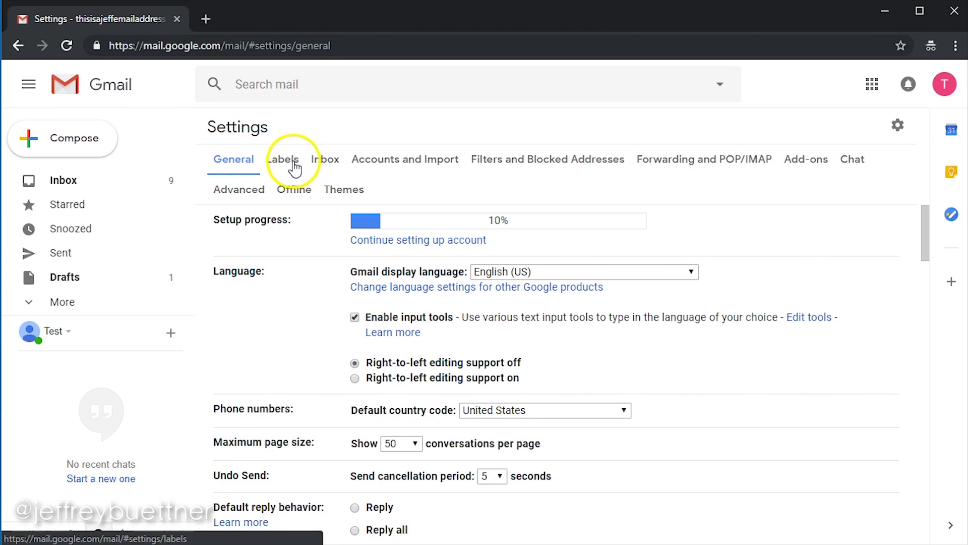
On the Labels settings, hide Starred, Snoozed, Drafts and the system labels between them.
{"action": "left_click", "coordinate": [294, 160]}
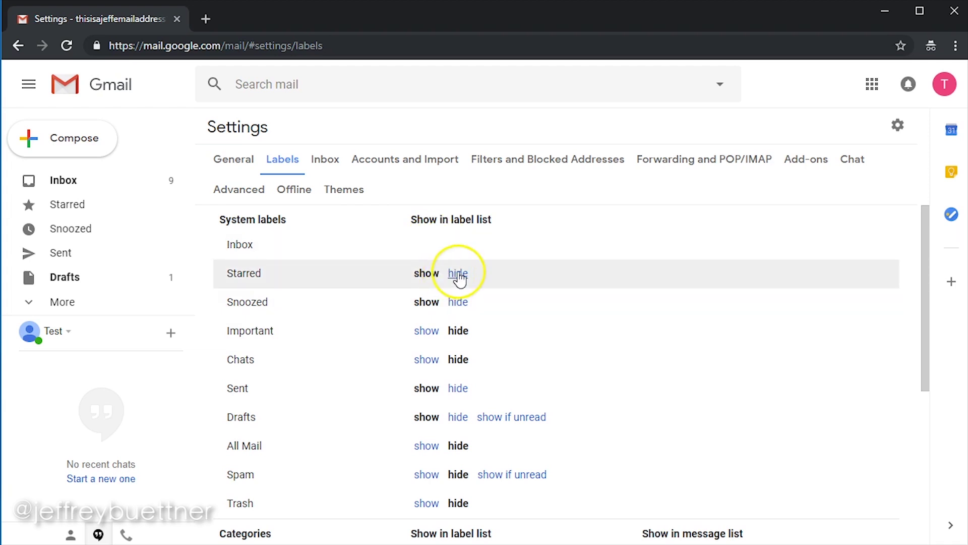
{"action": "left_click", "coordinate": [458, 275]}
{"action": "left_click", "coordinate": [459, 302]}
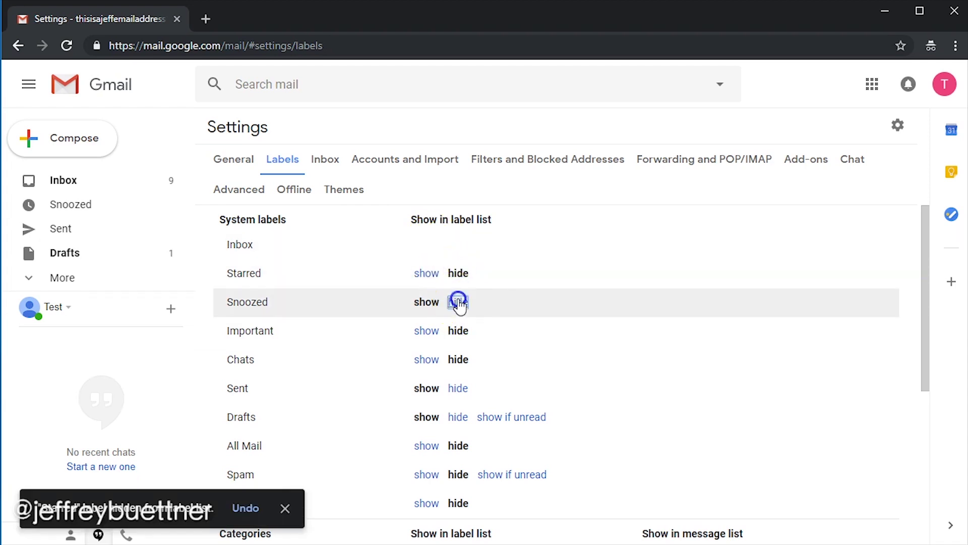
{"action": "left_click", "coordinate": [458, 331]}
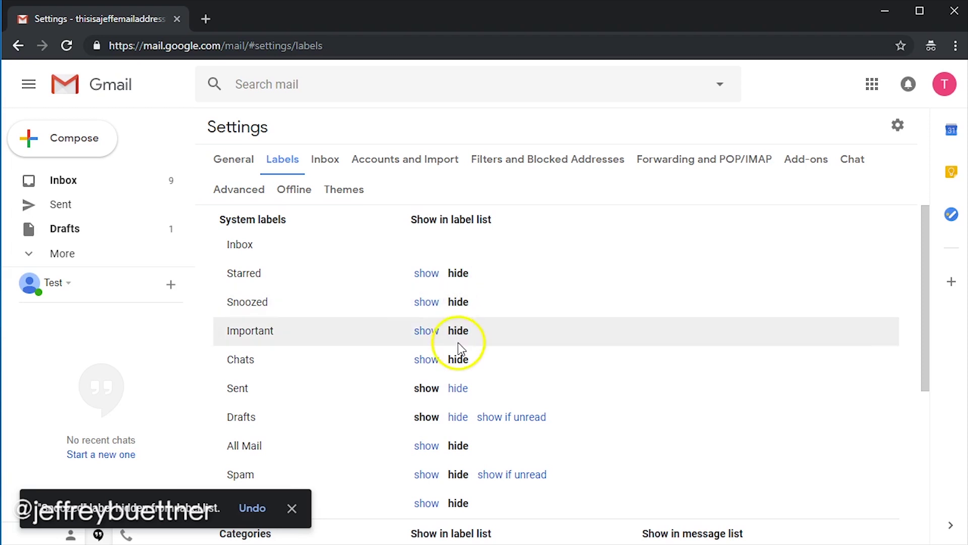
{"action": "left_click", "coordinate": [459, 361]}
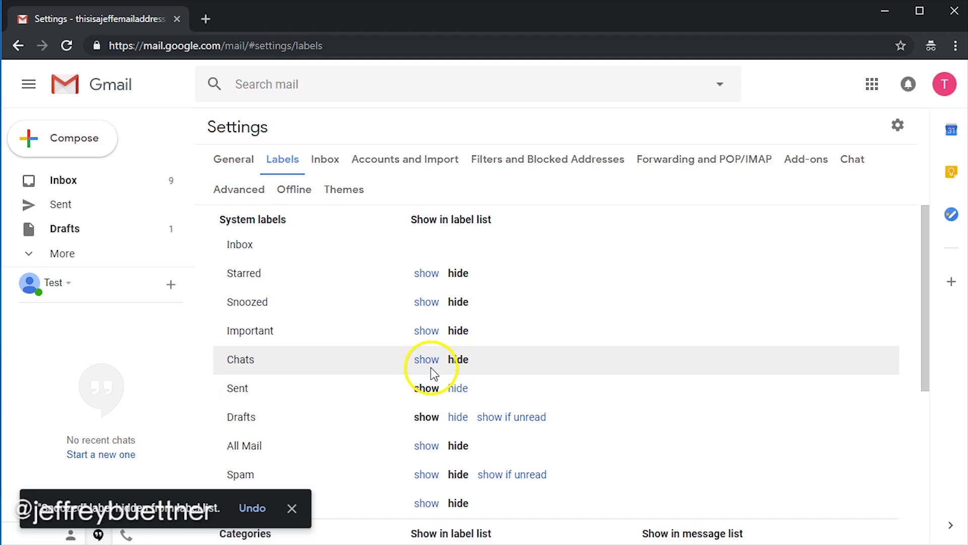
{"action": "left_click", "coordinate": [458, 418]}
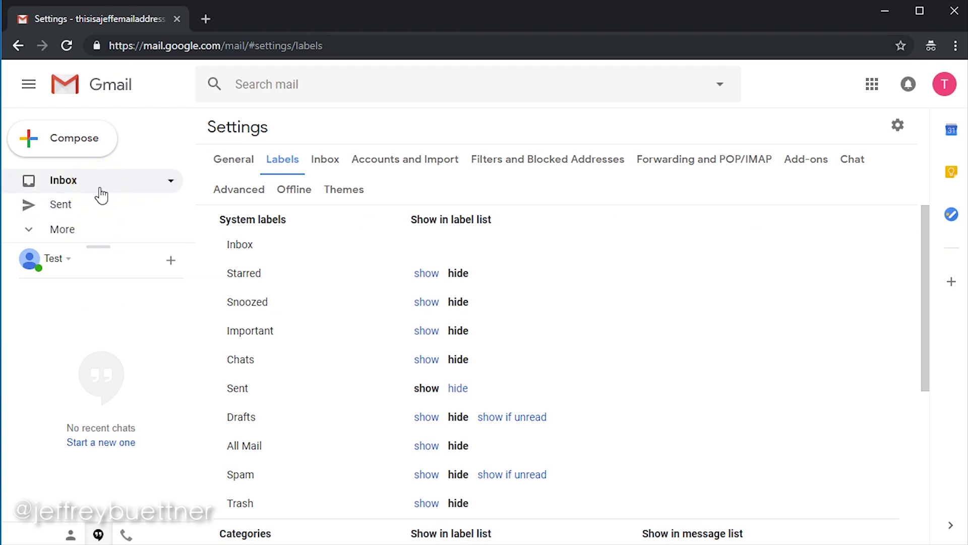
{"action": "left_click_drag", "start_coordinate": [922, 236], "coordinate": [918, 395]}
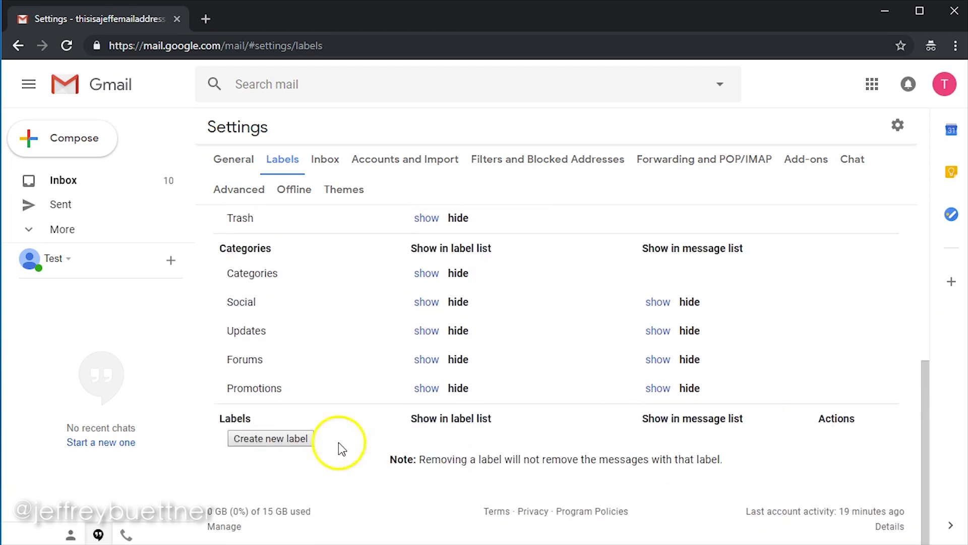
Create a new label named 'Needs Response'.
{"action": "left_click", "coordinate": [263, 440]}
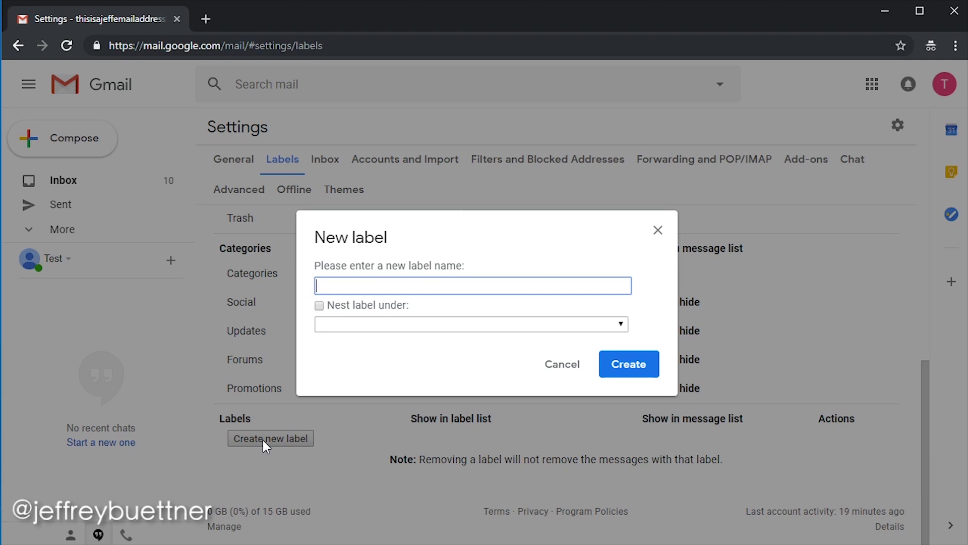
{"action": "type", "text": "Needs Response"}
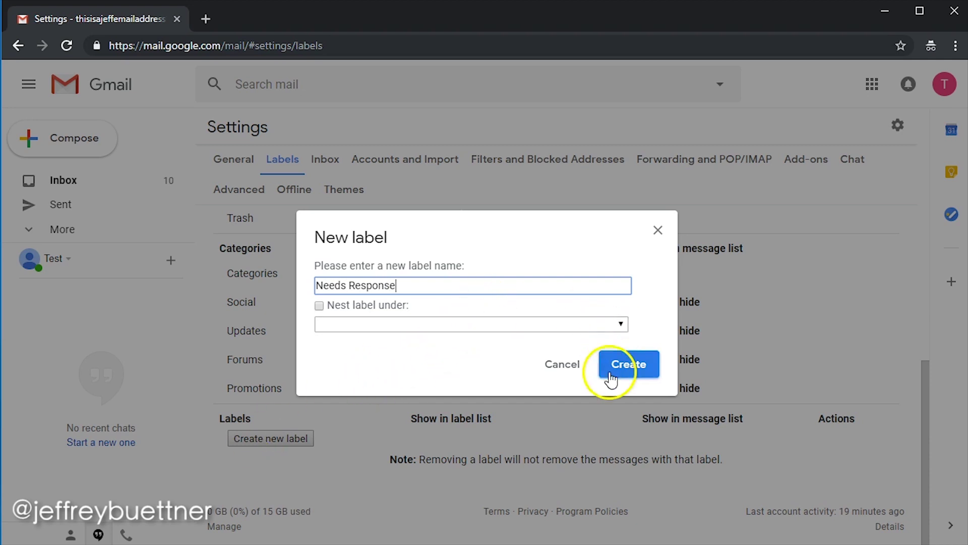
{"action": "left_click", "coordinate": [622, 360]}
Create a second label named 'Unsubscribe'.
{"action": "left_click", "coordinate": [274, 439]}
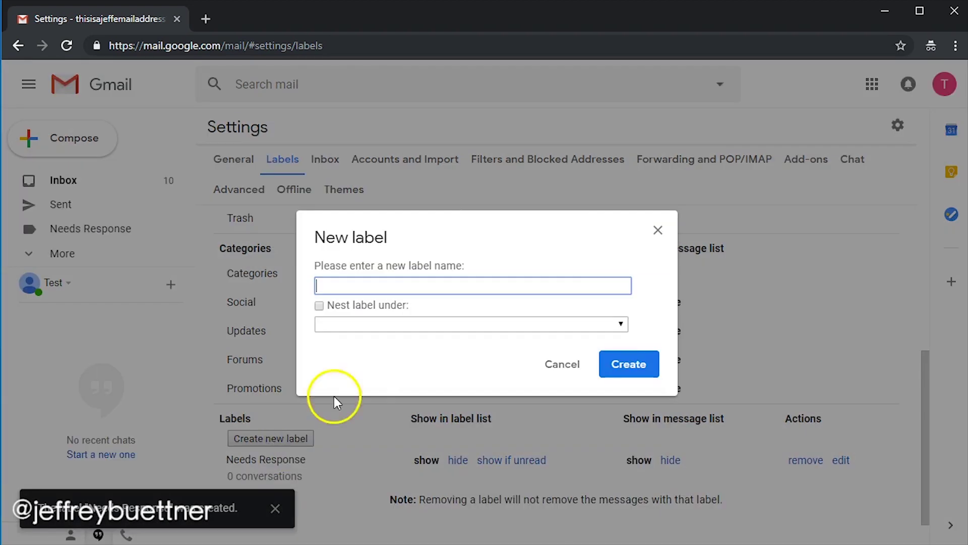
{"action": "type", "text": "Unsubscribe"}
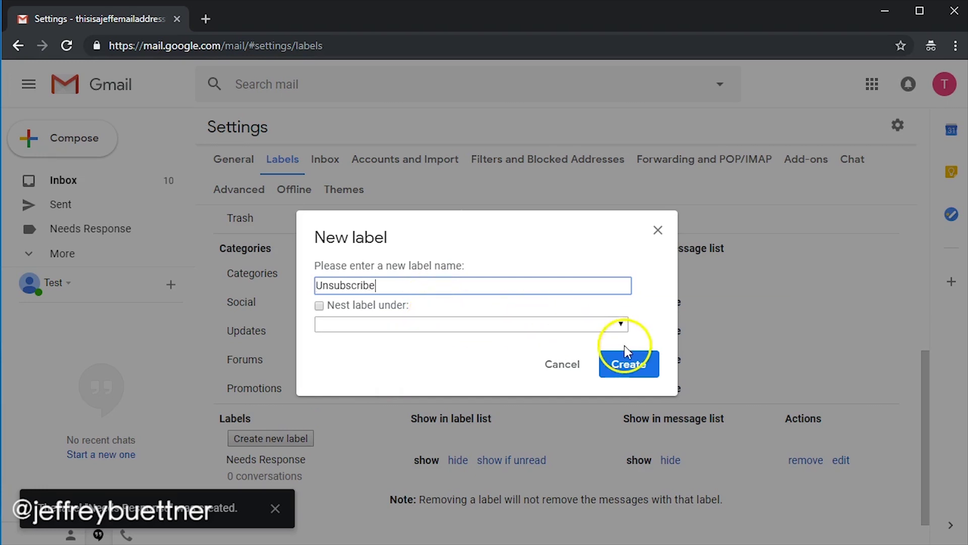
{"action": "left_click", "coordinate": [633, 363]}
{"action": "scroll", "coordinate": [931, 419], "scroll_direction": "down", "scroll_amount": 2}
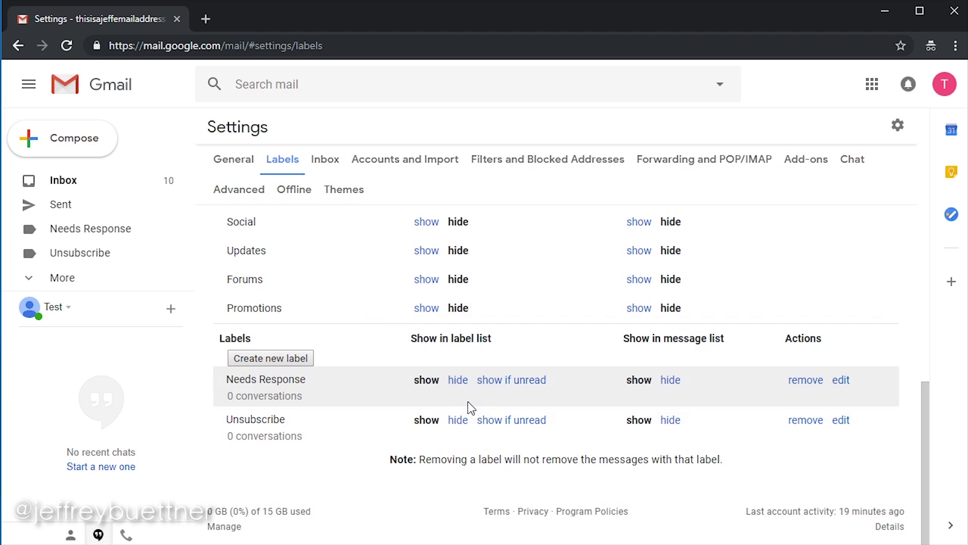
Move the Another one?, Like, Comment, & More! and Test 1 emails to Needs Response, then view that label.
{"action": "left_click", "coordinate": [91, 184]}
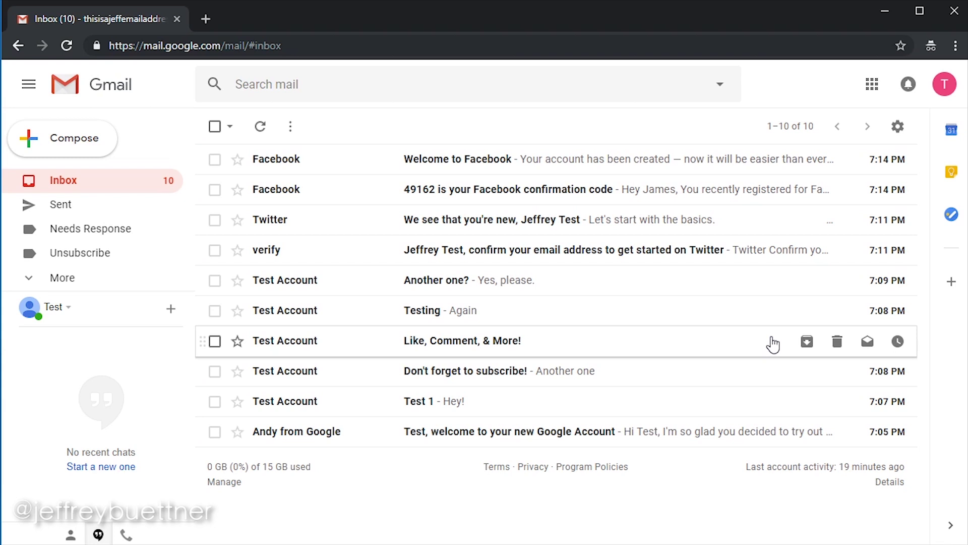
{"action": "left_click", "coordinate": [216, 281]}
{"action": "left_click", "coordinate": [215, 340]}
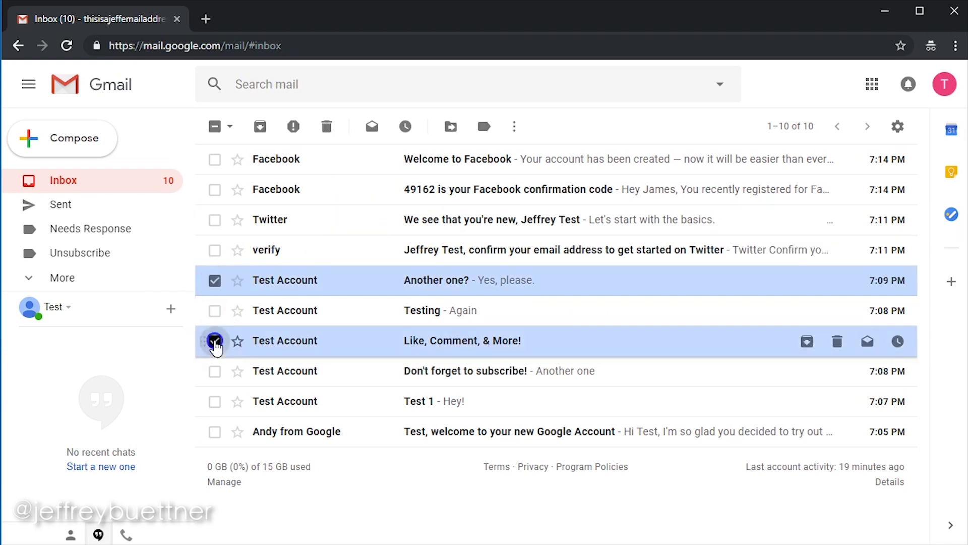
{"action": "left_click", "coordinate": [215, 402]}
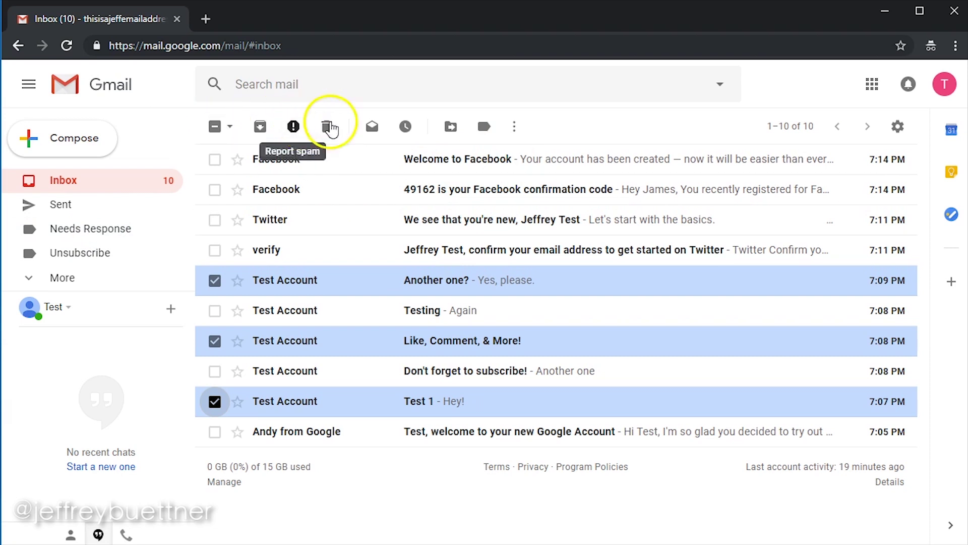
{"action": "left_click", "coordinate": [452, 129]}
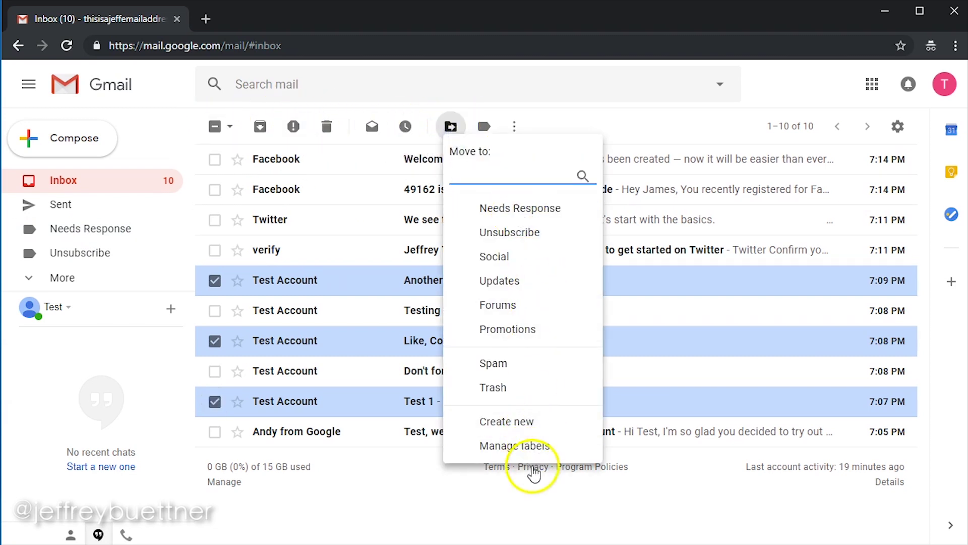
{"action": "left_click", "coordinate": [503, 211]}
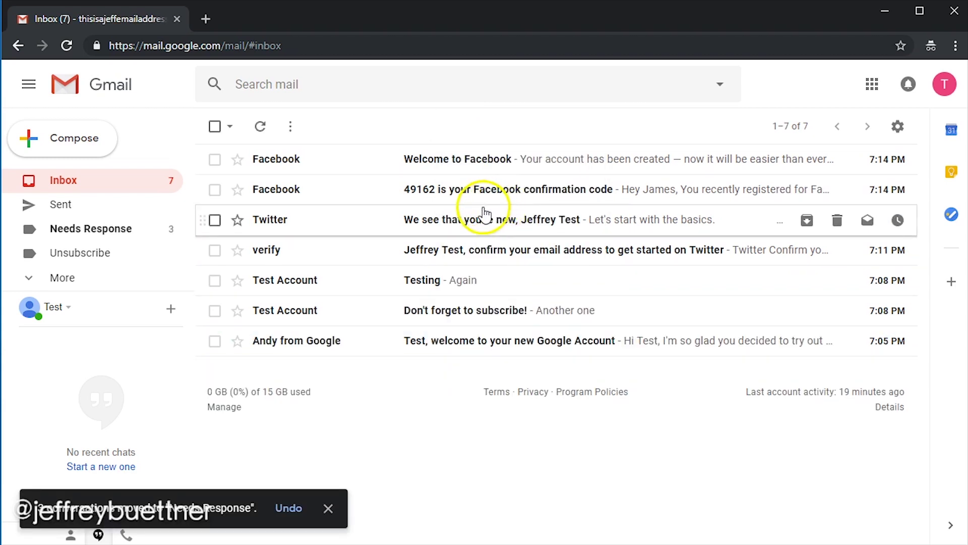
{"action": "left_click", "coordinate": [114, 230]}
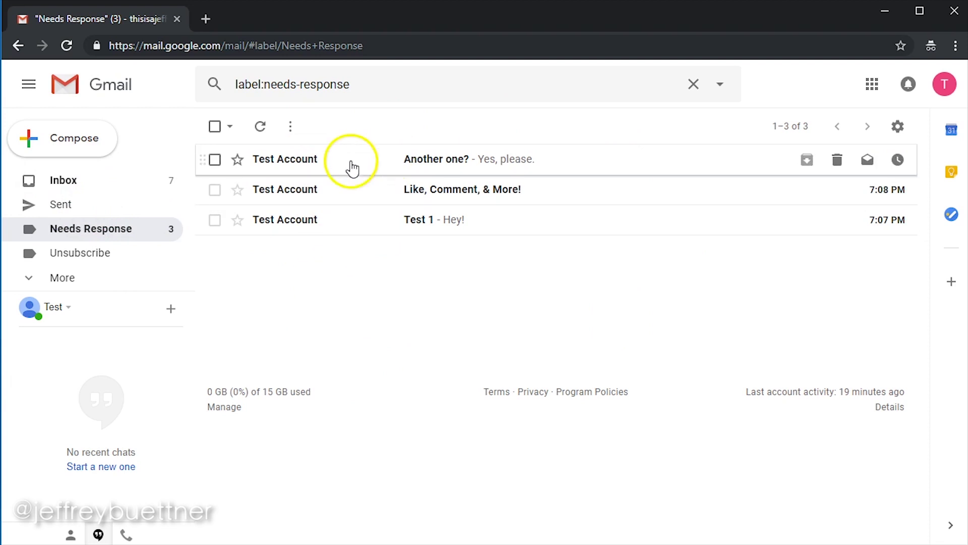
{"action": "left_click", "coordinate": [116, 181]}
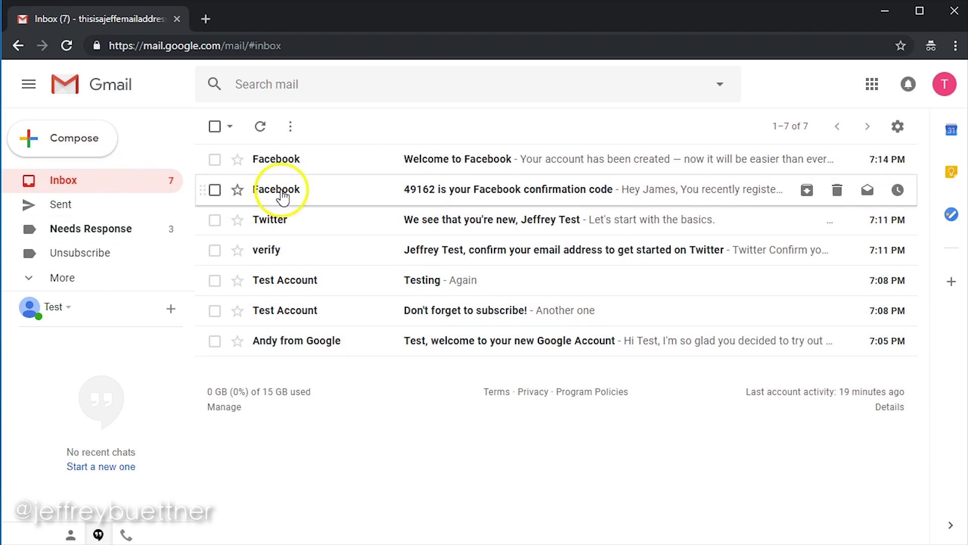
{"action": "mouse_move", "coordinate": [281, 192]}
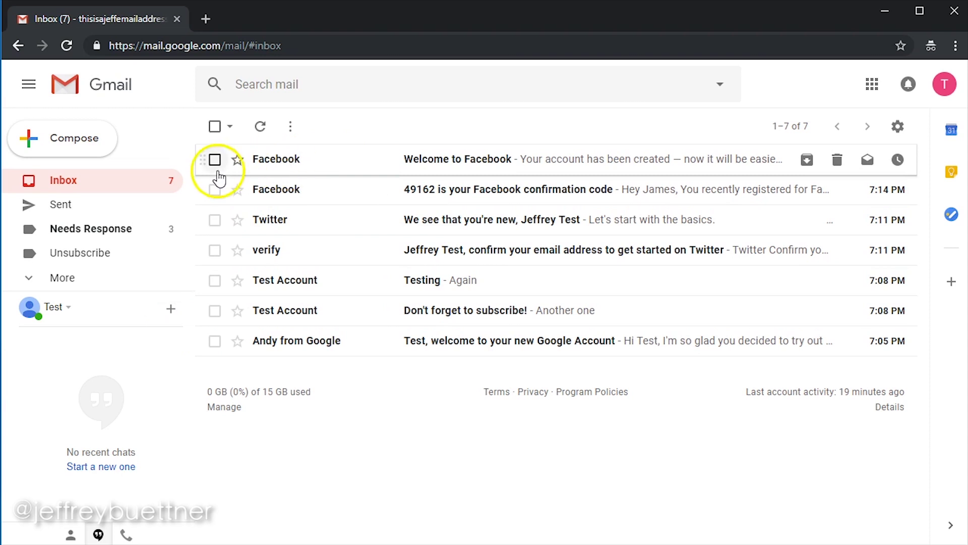
Archive the verify, Testing, Don't forget to subscribe and Andy from Google conversations.
{"action": "left_click", "coordinate": [215, 251]}
{"action": "left_click", "coordinate": [215, 280]}
{"action": "left_click", "coordinate": [215, 310]}
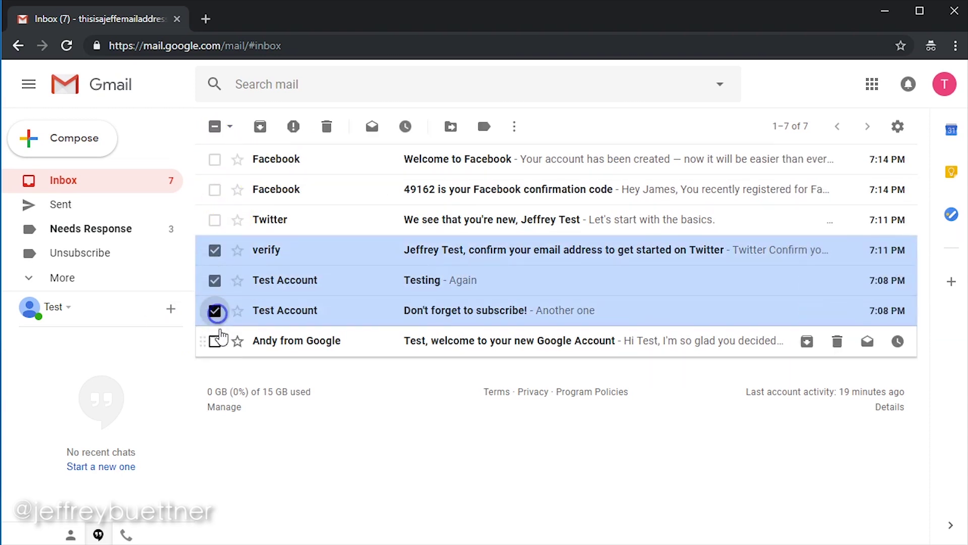
{"action": "left_click", "coordinate": [214, 341]}
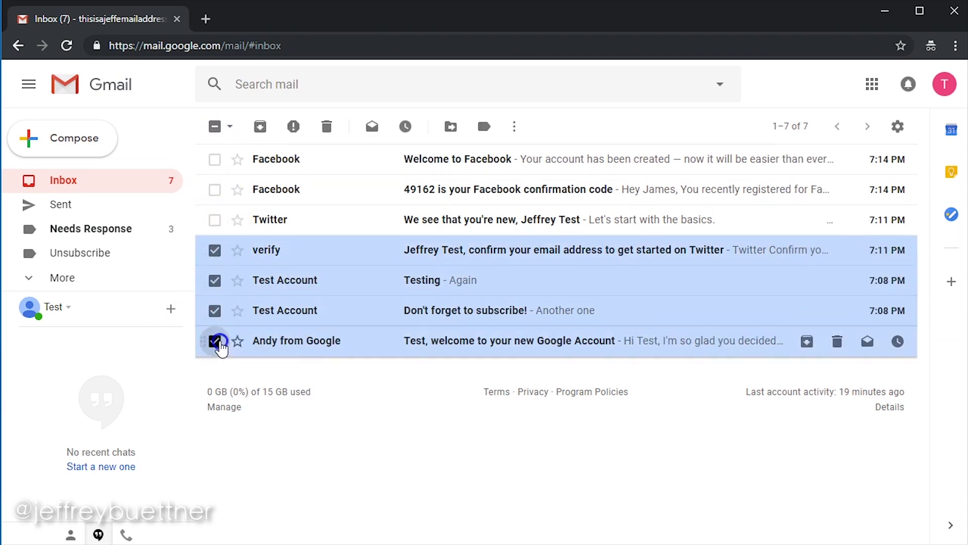
{"action": "left_click", "coordinate": [259, 127]}
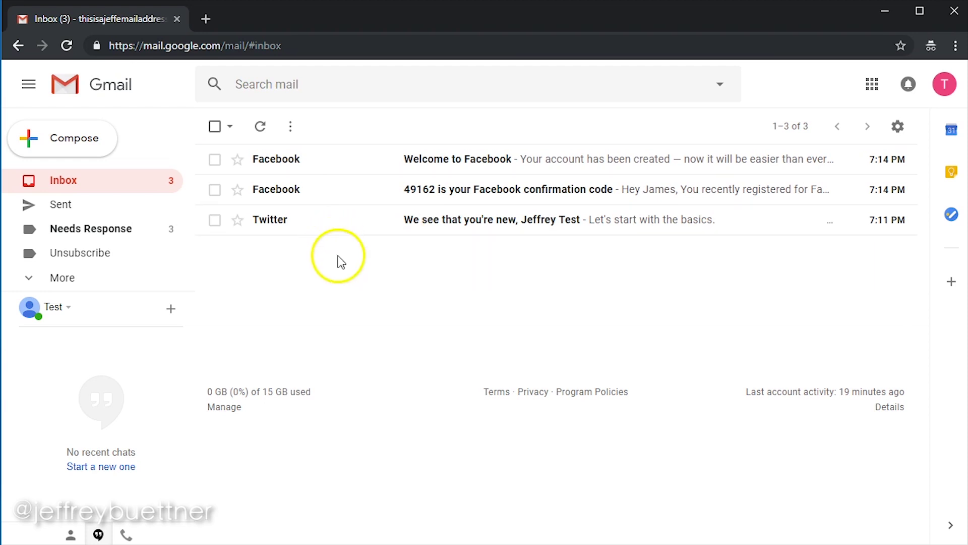
Show All Mail in the label list, browse all 11 conversations there, then return to the inbox.
{"action": "left_click", "coordinate": [81, 287]}
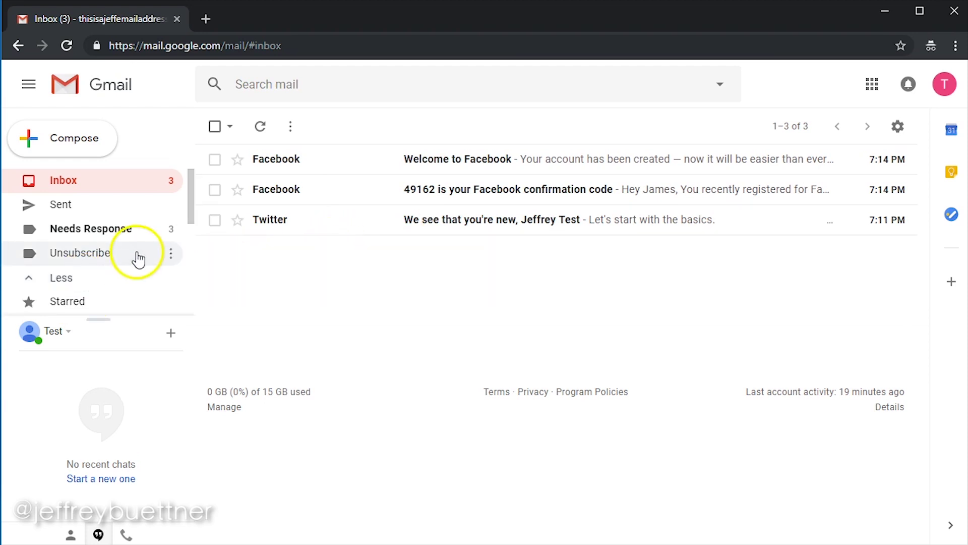
{"action": "left_click", "coordinate": [947, 87]}
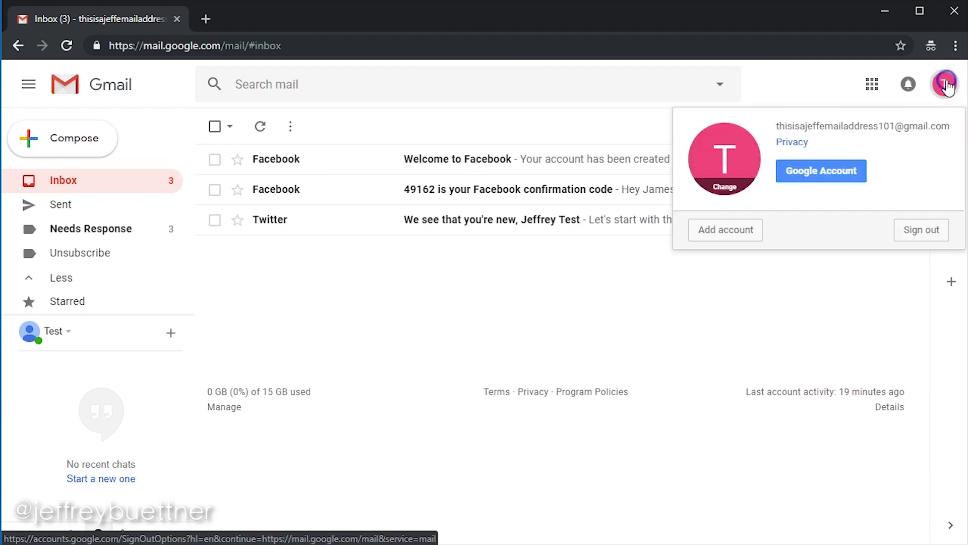
{"action": "key", "text": "Escape"}
{"action": "left_click", "coordinate": [899, 128]}
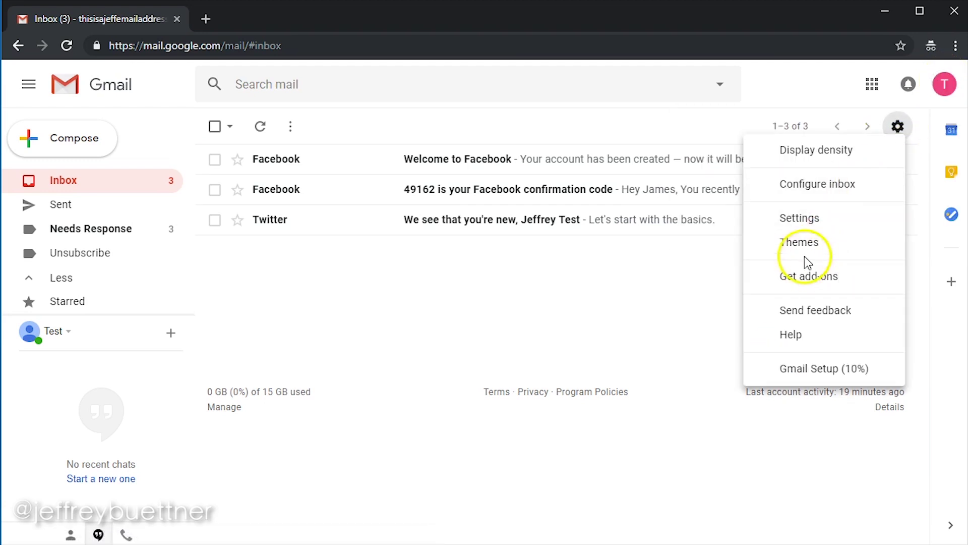
{"action": "left_click", "coordinate": [796, 218]}
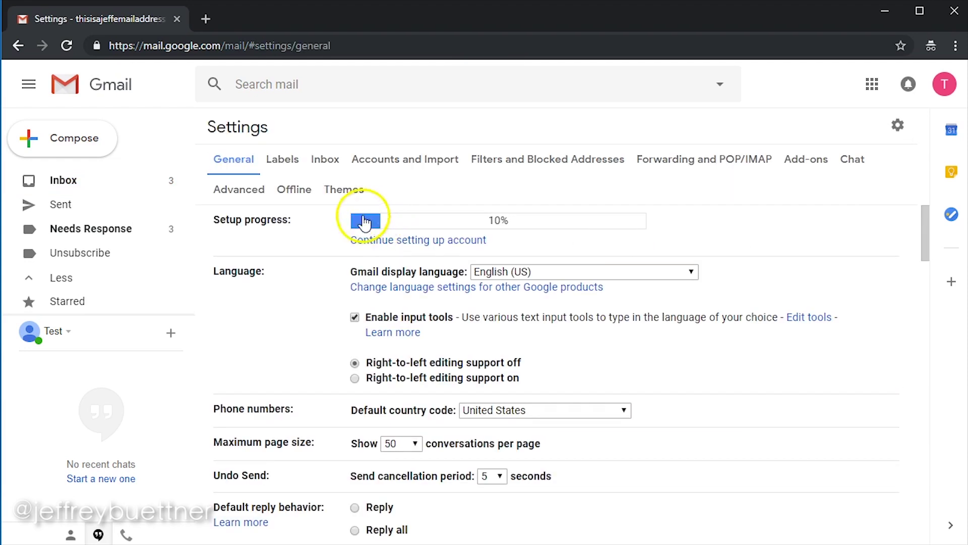
{"action": "left_click", "coordinate": [279, 160]}
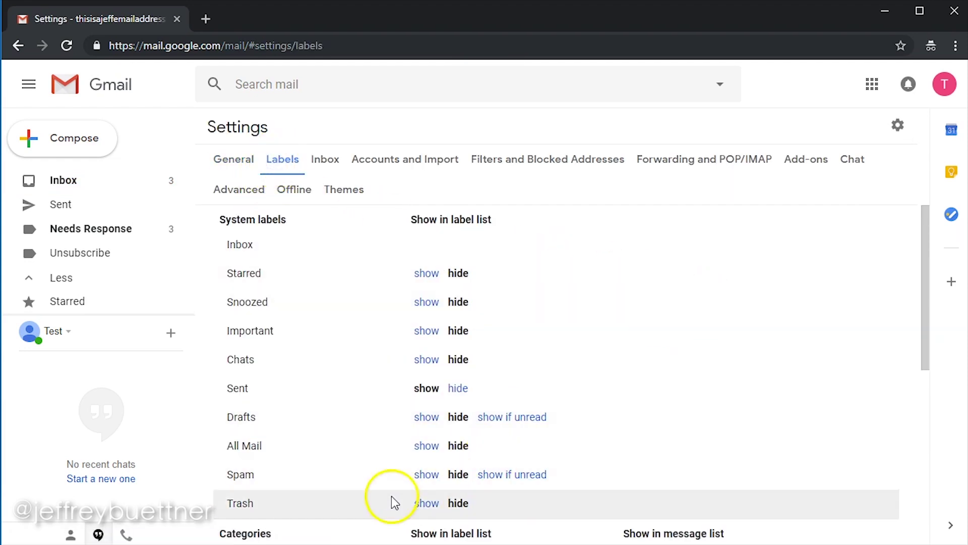
{"action": "left_click", "coordinate": [422, 452]}
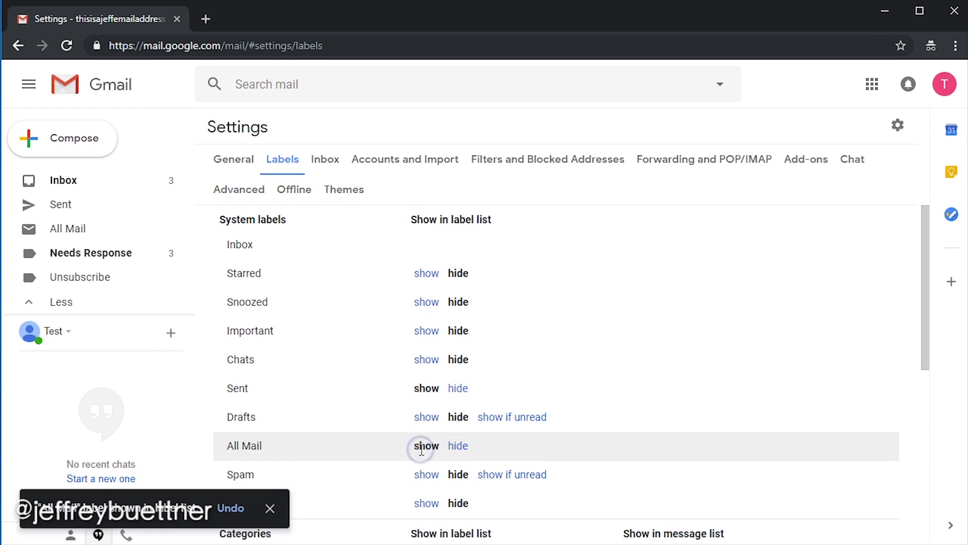
{"action": "left_click", "coordinate": [70, 227]}
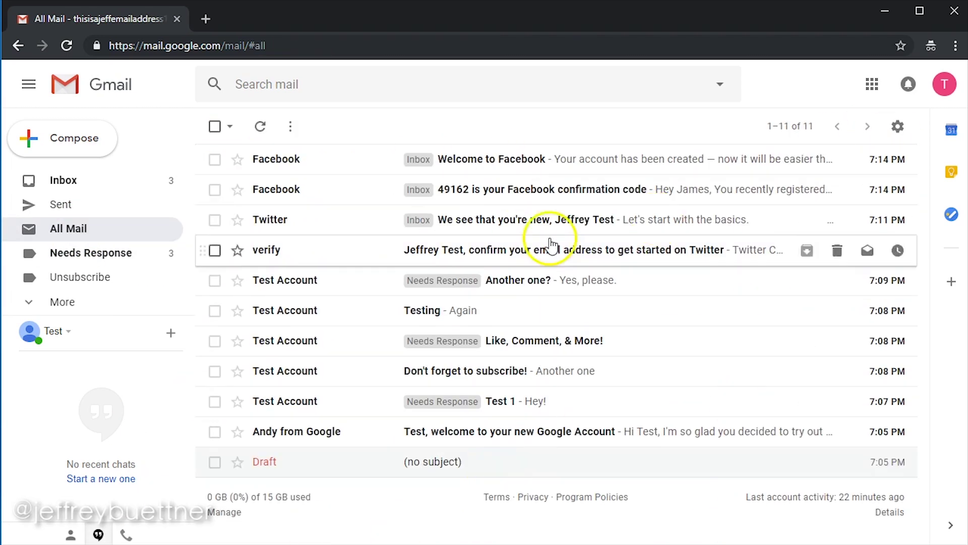
{"action": "left_click", "coordinate": [83, 182]}
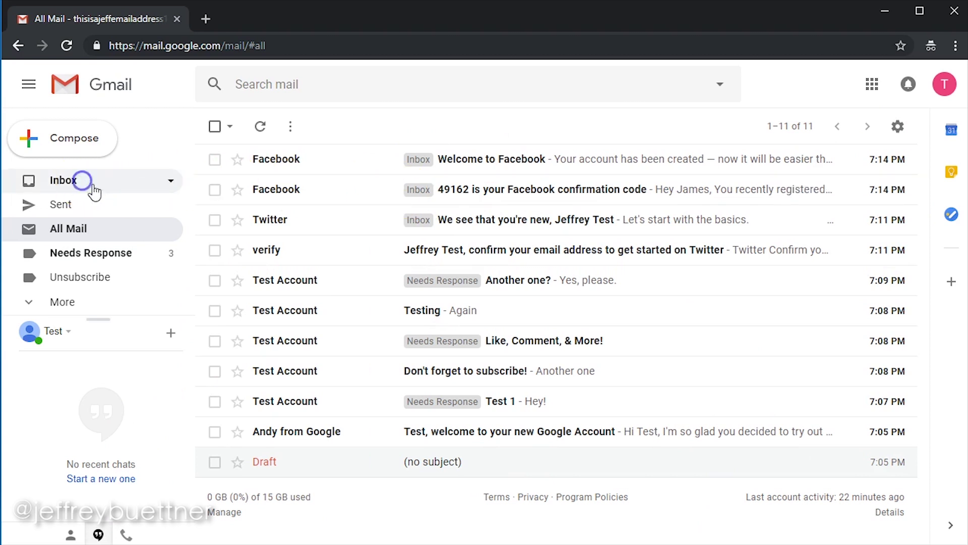
Hide All Mail again in the Labels settings and go back to the three-message inbox.
{"action": "left_click", "coordinate": [898, 127]}
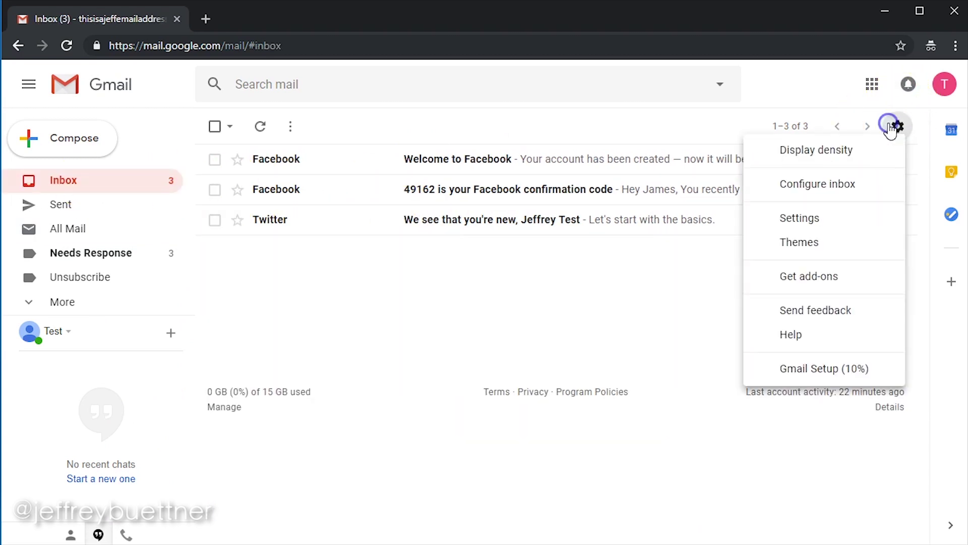
{"action": "left_click", "coordinate": [787, 226]}
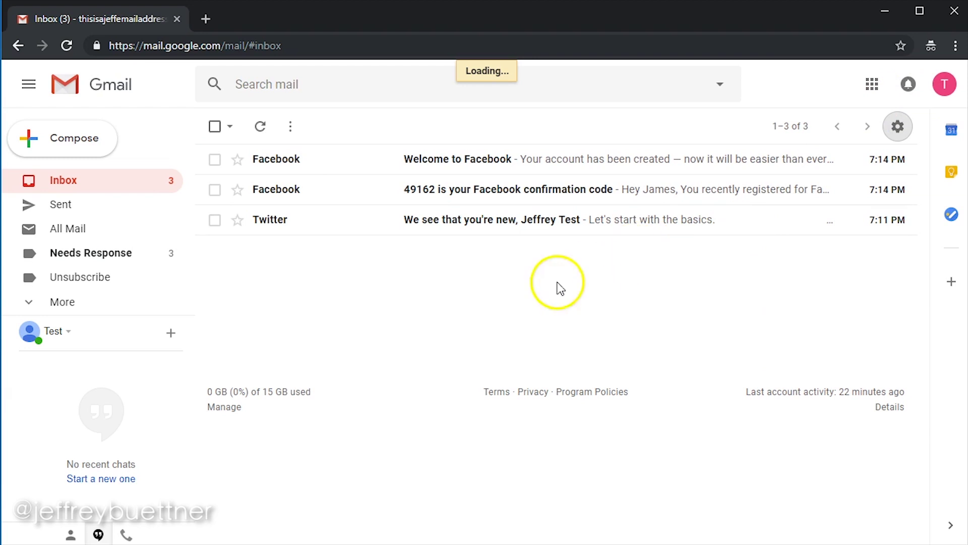
{"action": "left_click", "coordinate": [285, 162]}
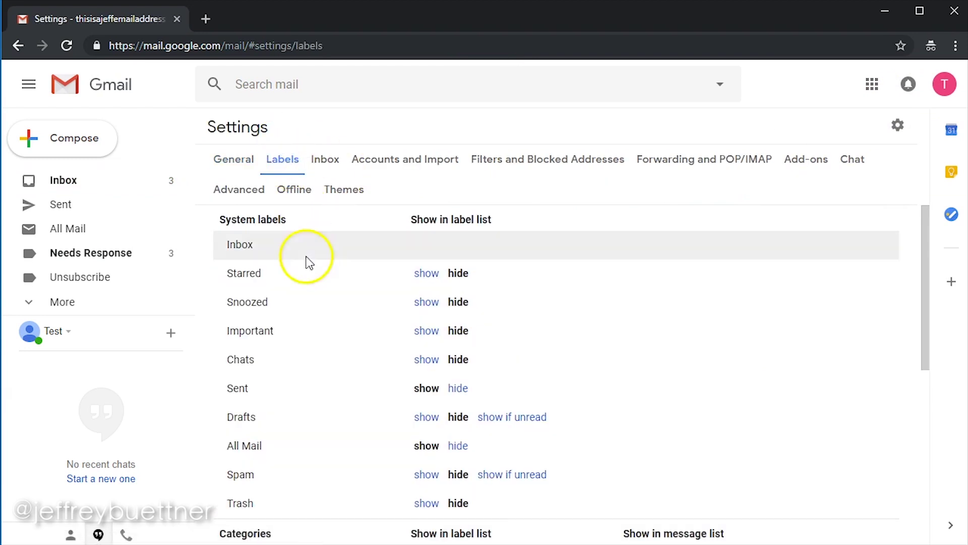
{"action": "left_click", "coordinate": [457, 446]}
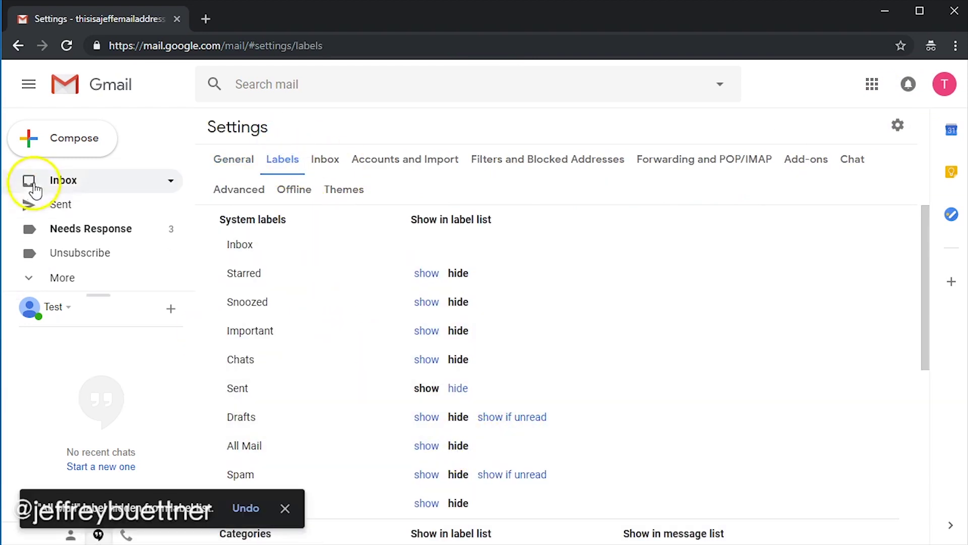
{"action": "left_click", "coordinate": [53, 183]}
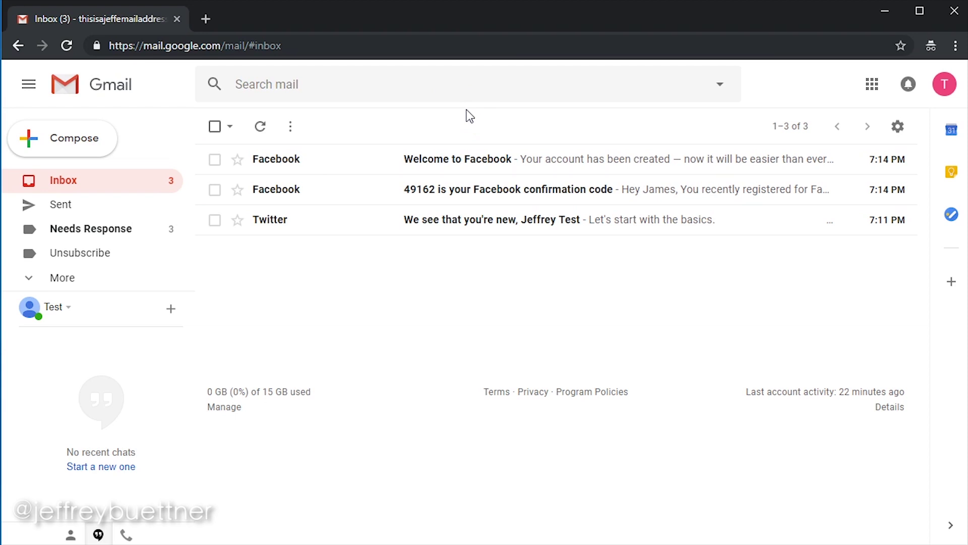
Bring up the blank advanced search form over the inbox.
{"action": "left_click", "coordinate": [422, 252]}
{"action": "left_click", "coordinate": [406, 284]}
Run an advanced search with 'book' in the From field to list the Facebook messages.
{"action": "left_click", "coordinate": [721, 88]}
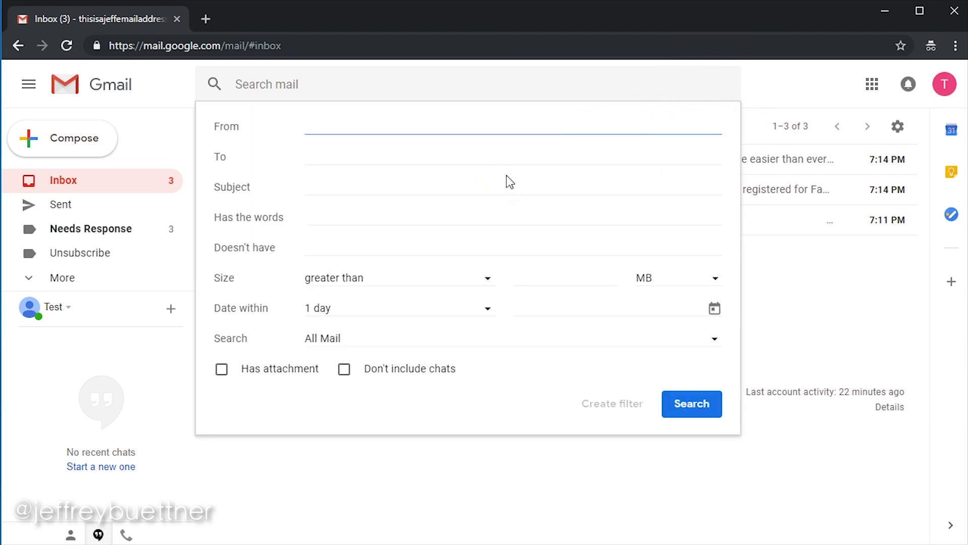
{"action": "left_click", "coordinate": [492, 151]}
{"action": "left_click", "coordinate": [384, 127]}
{"action": "type", "text": "book"}
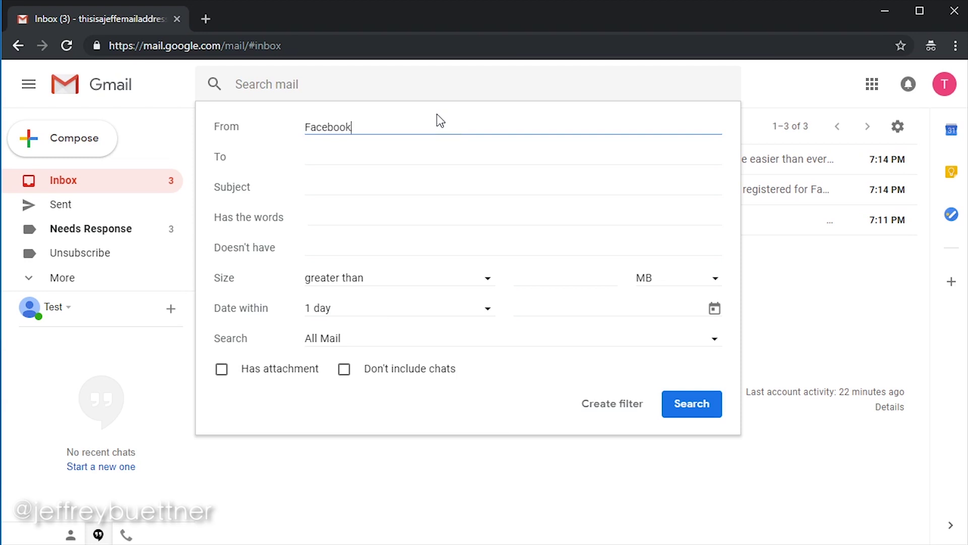
{"action": "left_click", "coordinate": [695, 408]}
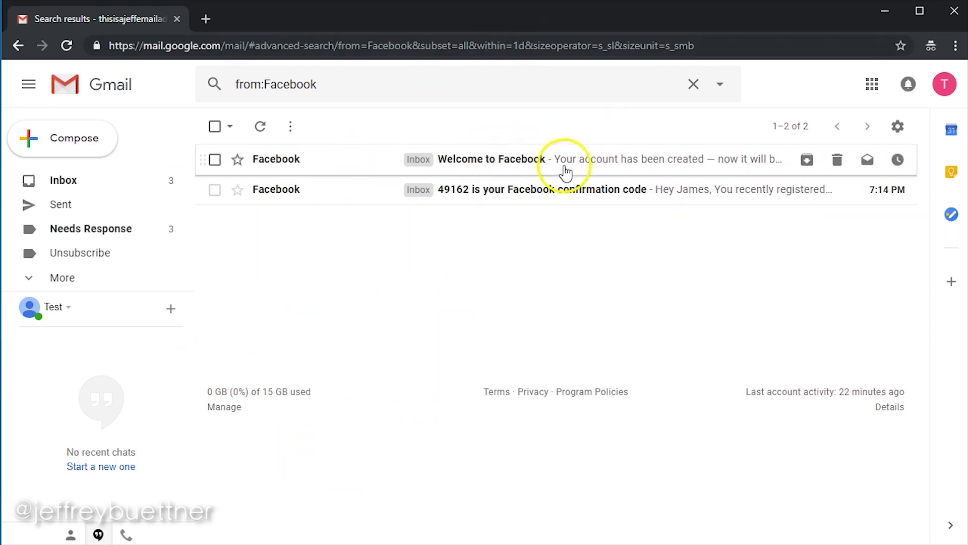
Open the Welcome to Facebook email and select the Facebook sender address.
{"action": "left_click", "coordinate": [651, 161]}
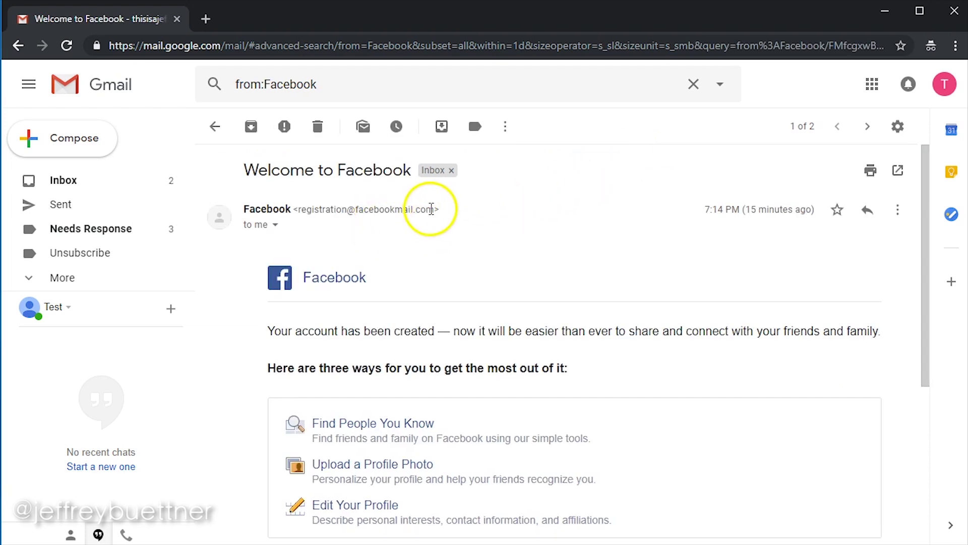
{"action": "mouse_move", "coordinate": [438, 210]}
{"action": "left_mouse_down"}
{"action": "mouse_move", "coordinate": [301, 214]}
{"action": "mouse_move", "coordinate": [411, 210]}
{"action": "mouse_move", "coordinate": [437, 199]}
{"action": "mouse_move", "coordinate": [435, 207]}
{"action": "left_mouse_up"}
{"action": "key", "text": "ctrl+c"}
{"action": "left_click", "coordinate": [299, 211]}
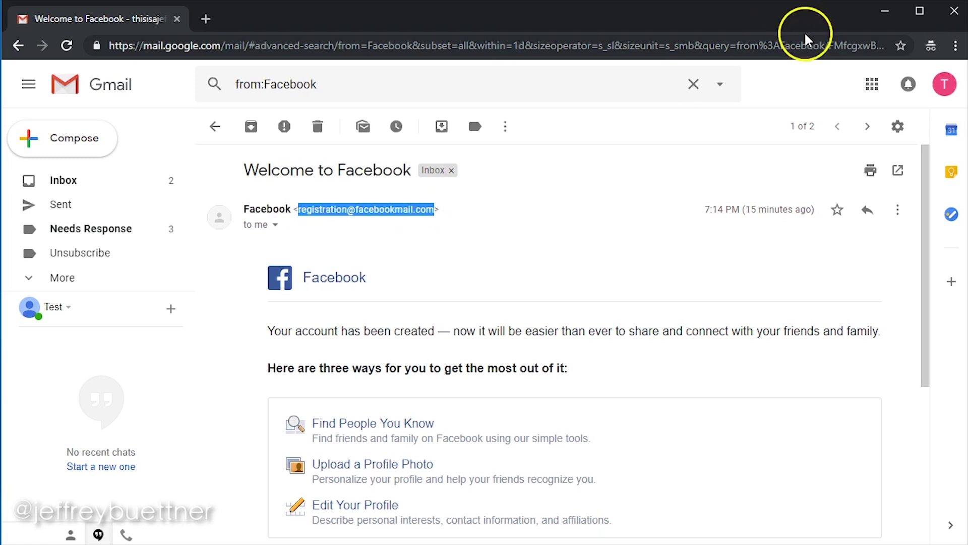
Search for mail from Facebook's registration address and bring up the advanced search options.
{"action": "left_click", "coordinate": [720, 84]}
{"action": "double_click", "coordinate": [307, 121]}
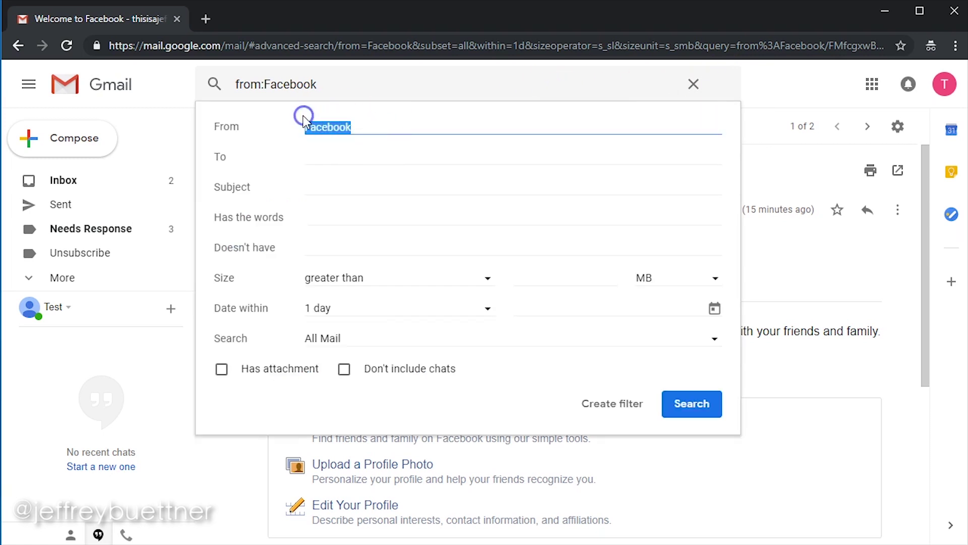
{"action": "key", "text": "ctrl+v"}
{"action": "left_click", "coordinate": [708, 409]}
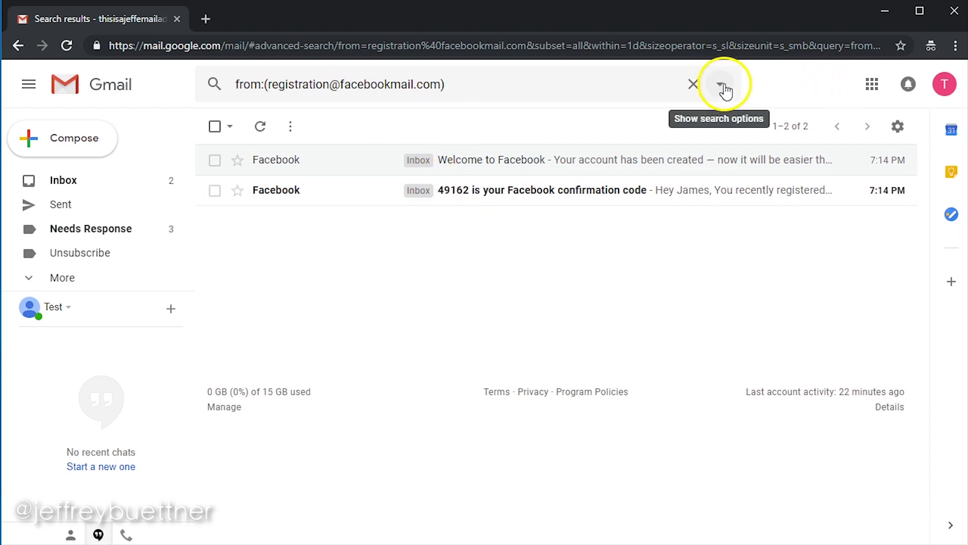
{"action": "left_click", "coordinate": [724, 87]}
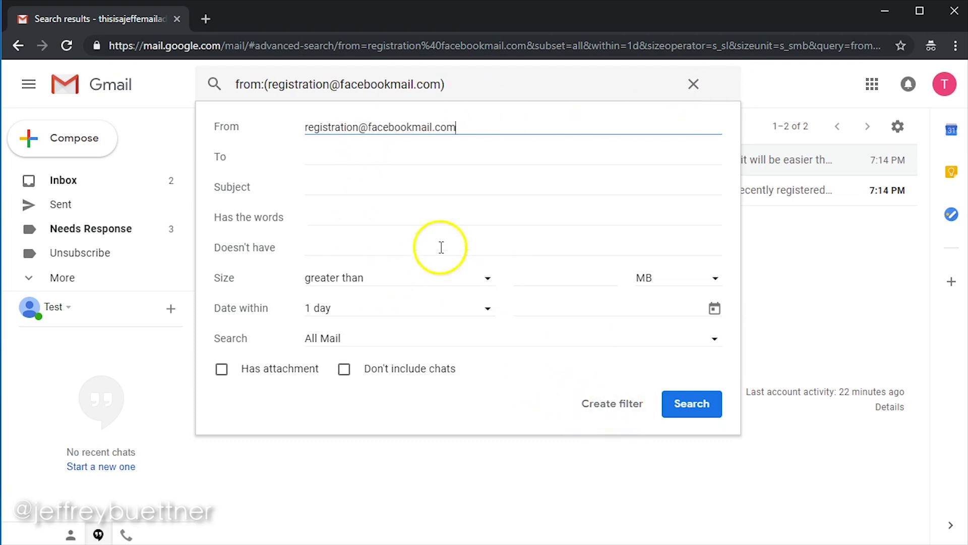
Create a filter for Facebook's registration address set to Skip the Inbox (Archive it), with no label.
{"action": "left_click", "coordinate": [602, 404]}
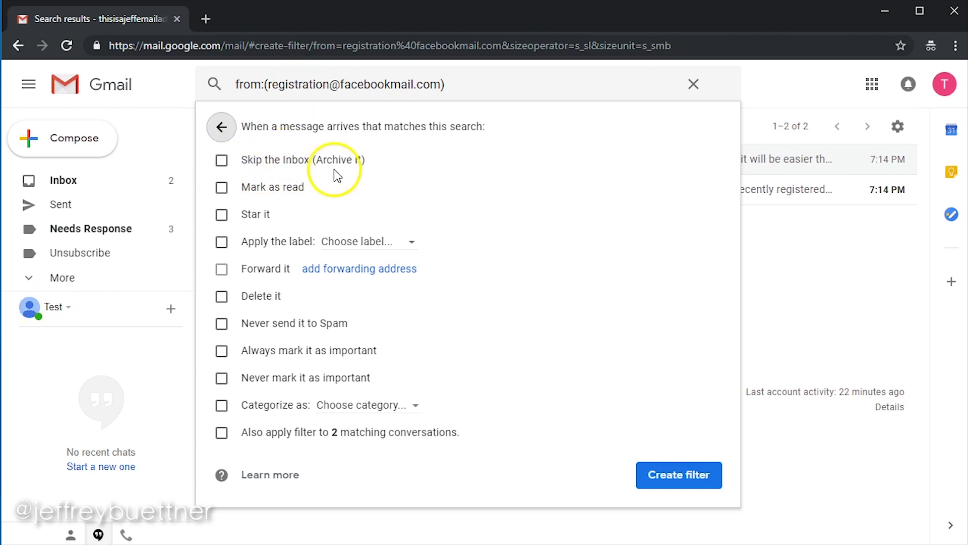
{"action": "left_click", "coordinate": [224, 161]}
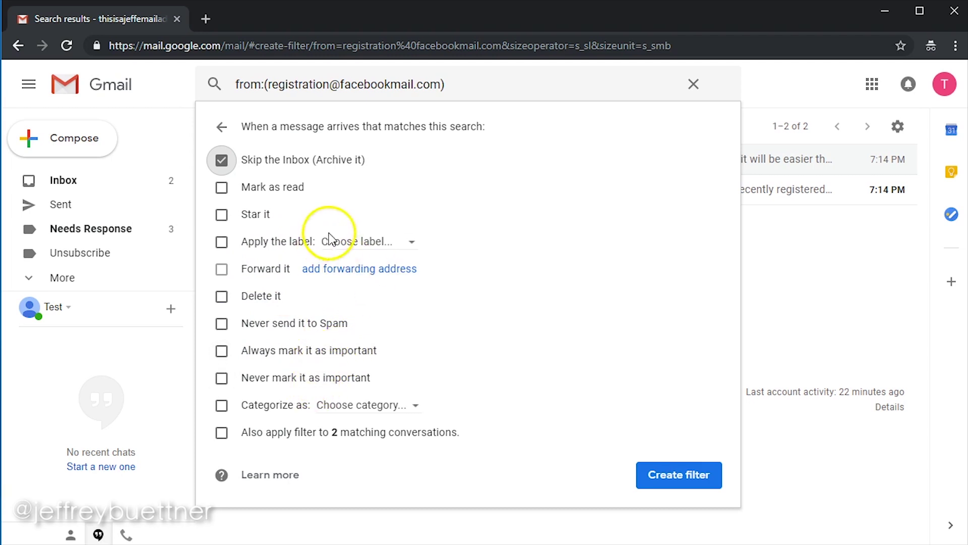
{"action": "left_click", "coordinate": [346, 246]}
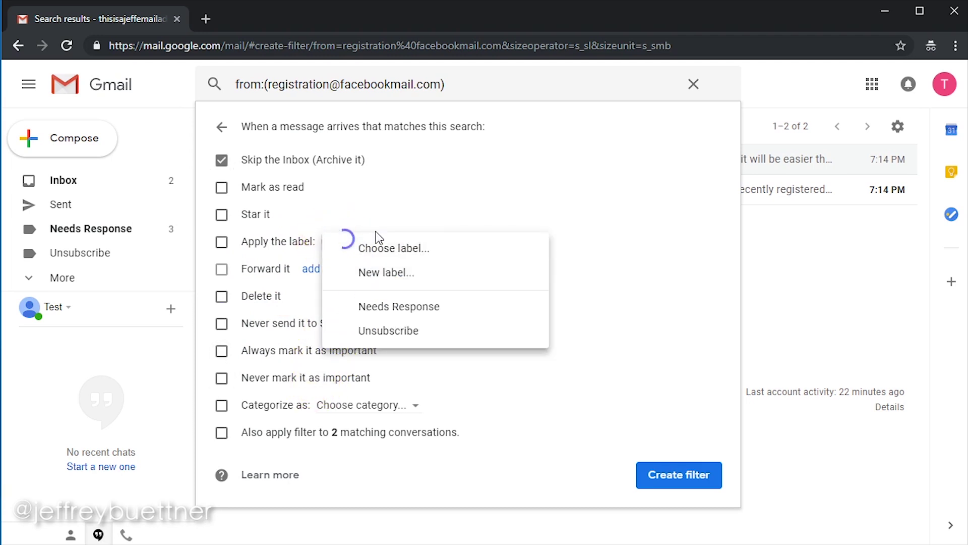
{"action": "left_click", "coordinate": [423, 217]}
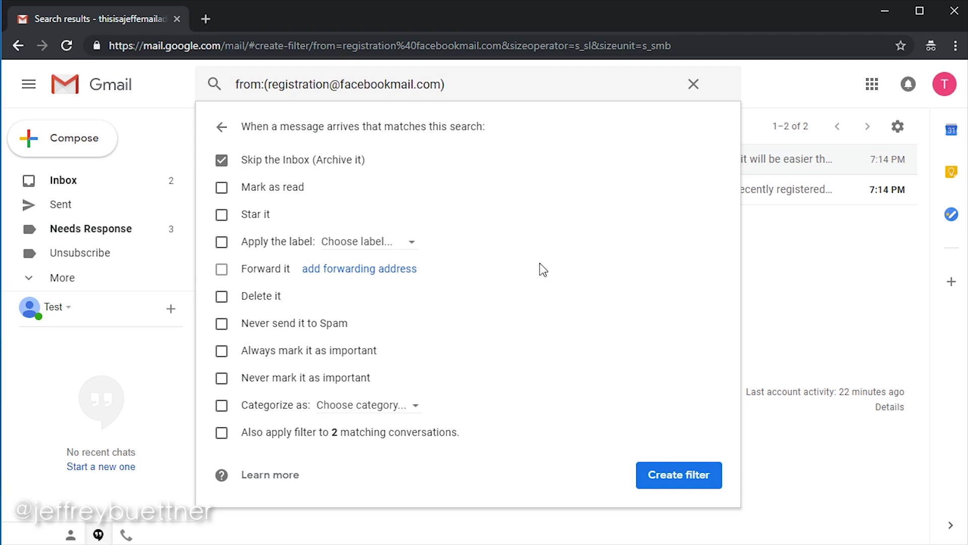
{"action": "left_click", "coordinate": [705, 473]}
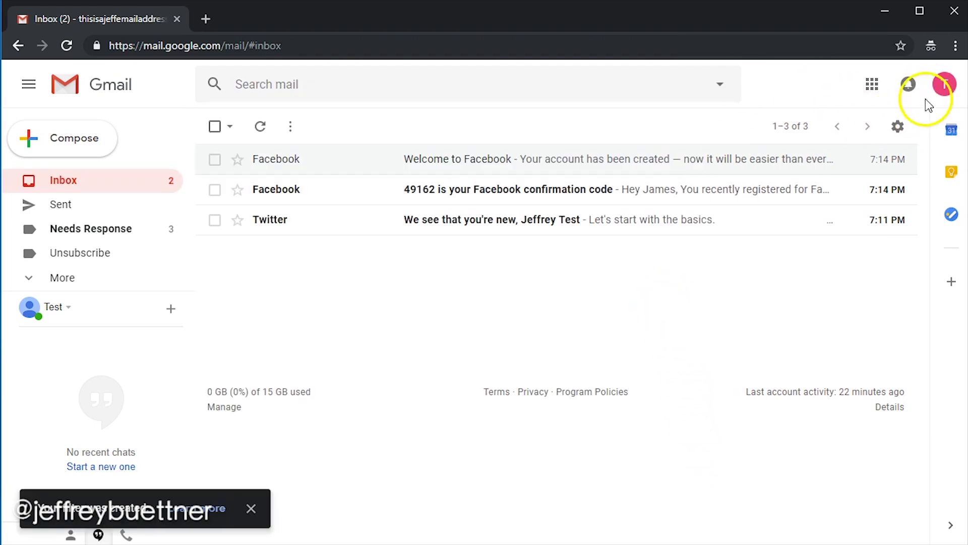
Check the Filters and Blocked Addresses settings for the new Skip Inbox rule, dismissing a new-filter form.
{"action": "left_click", "coordinate": [900, 133]}
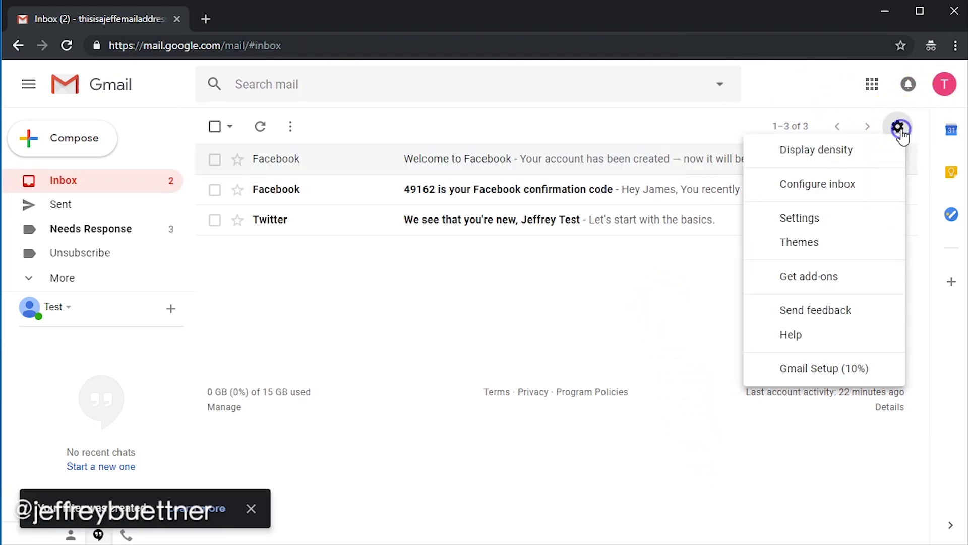
{"action": "left_click", "coordinate": [856, 216]}
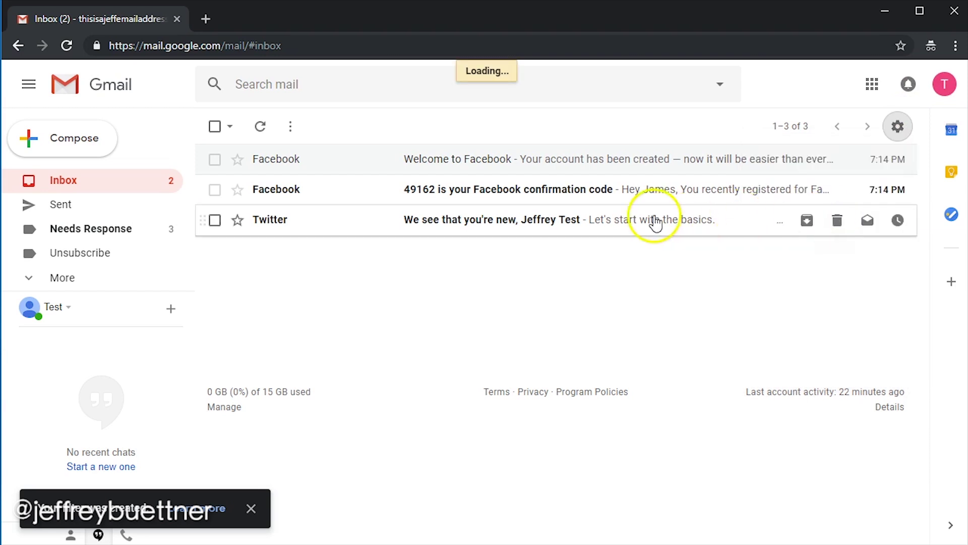
{"action": "left_click", "coordinate": [533, 156]}
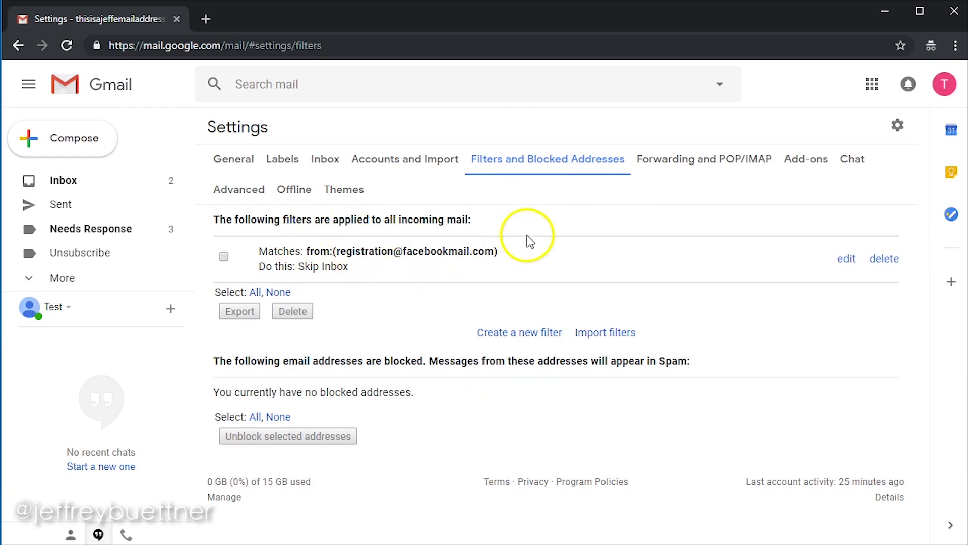
{"action": "left_click", "coordinate": [527, 333]}
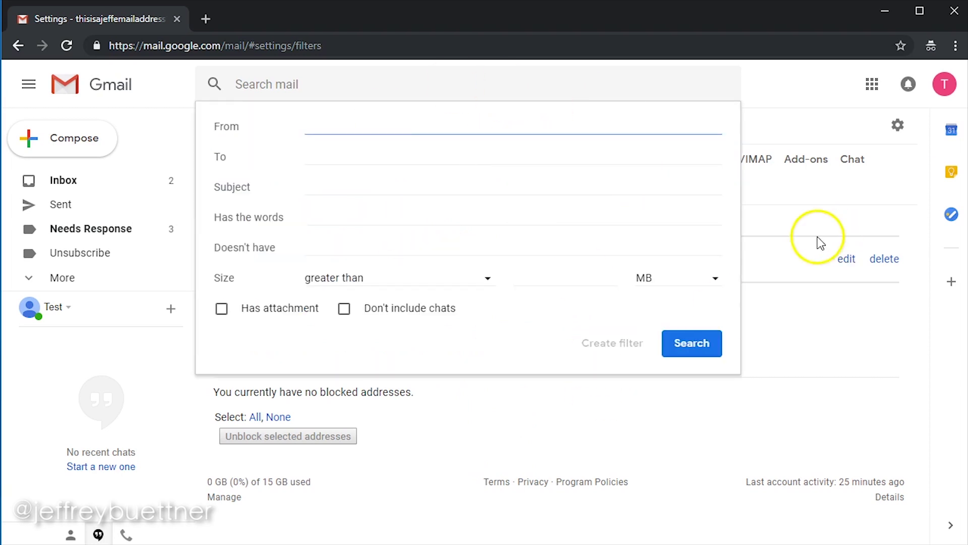
{"action": "left_click", "coordinate": [830, 314]}
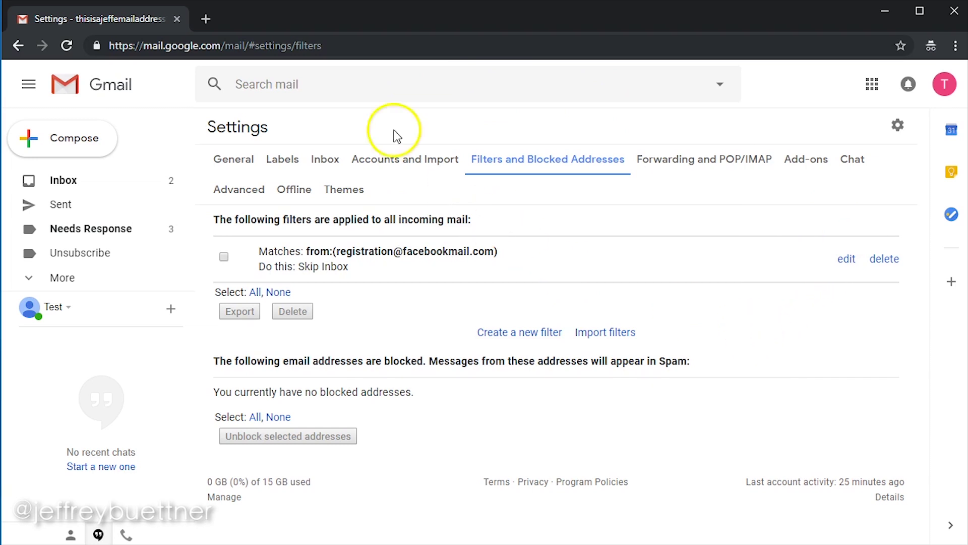
Go back to the Inbox and read through the Twitter welcome email.
{"action": "left_click", "coordinate": [125, 187]}
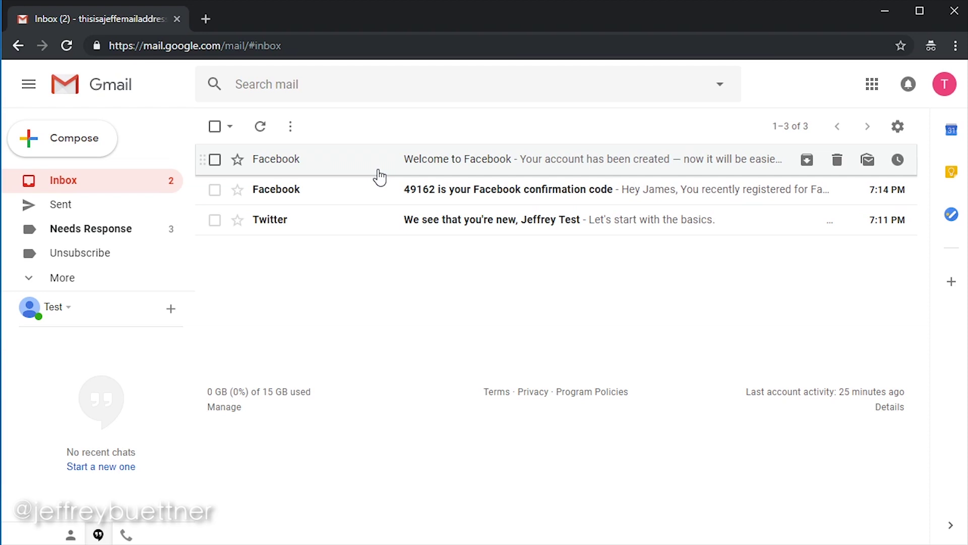
{"action": "left_click", "coordinate": [328, 226]}
{"action": "left_click_drag", "start_coordinate": [929, 183], "coordinate": [934, 479]}
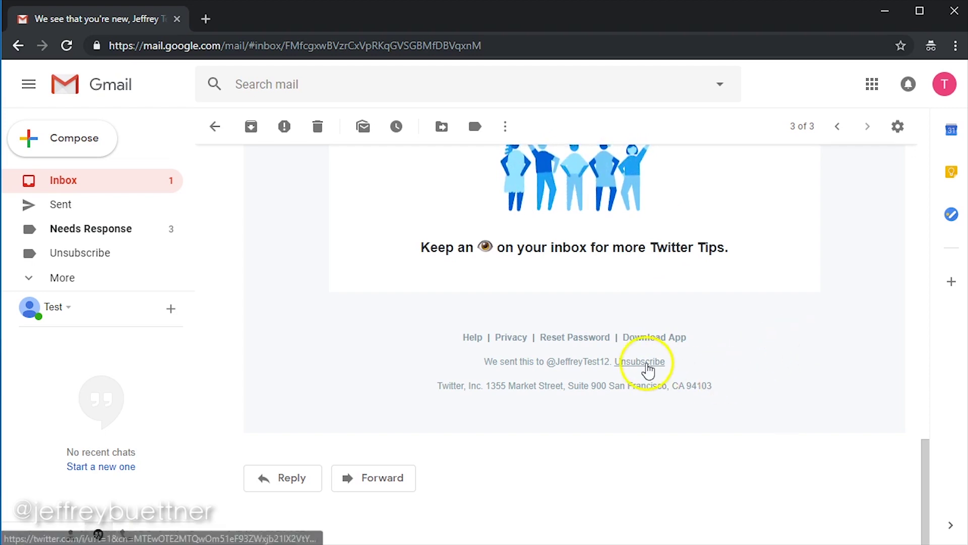
{"action": "scroll", "coordinate": [812, 373], "scroll_direction": "up", "scroll_amount": 6}
{"action": "scroll", "coordinate": [811, 370], "scroll_direction": "up", "scroll_amount": 15}
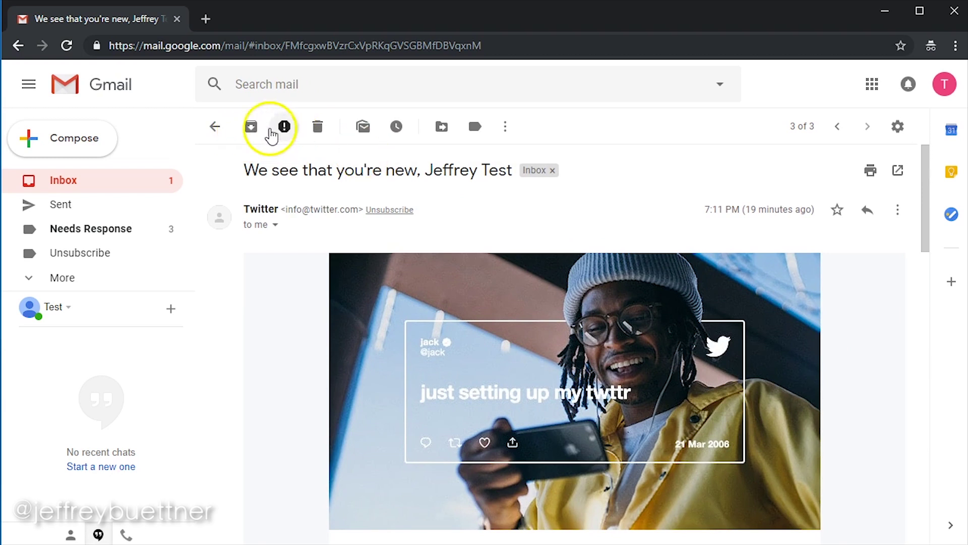
Move the Twitter welcome email from the Inbox to the Unsubscribe label.
{"action": "left_click", "coordinate": [214, 127]}
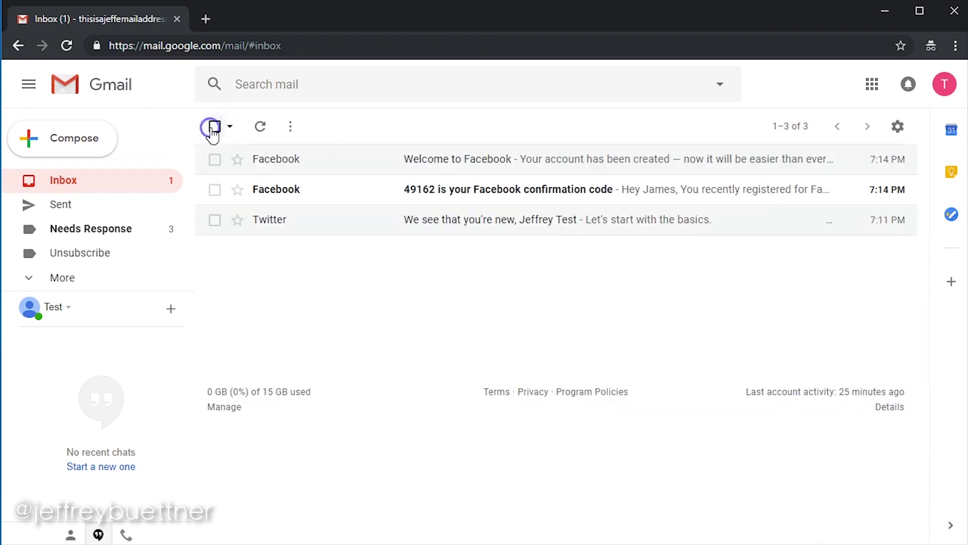
{"action": "left_click", "coordinate": [214, 221]}
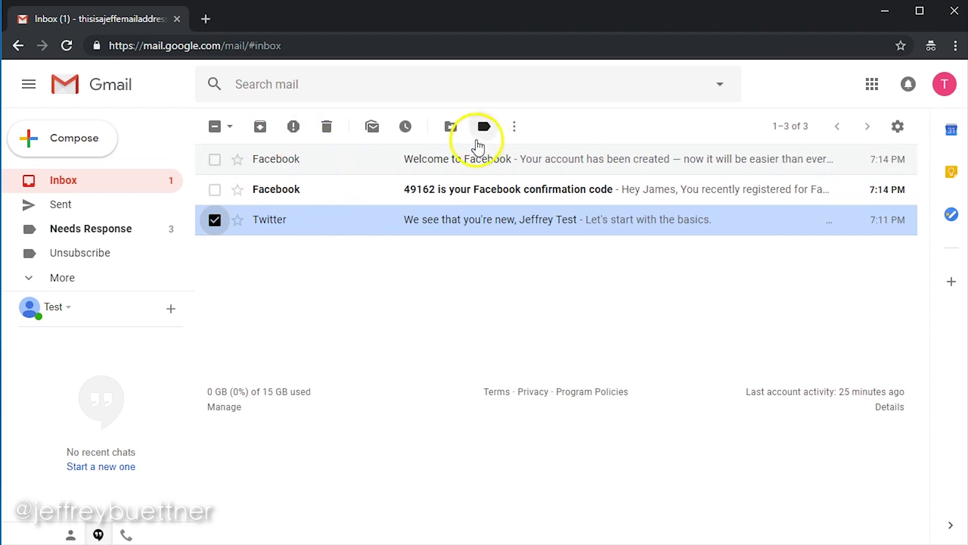
{"action": "left_click", "coordinate": [451, 127]}
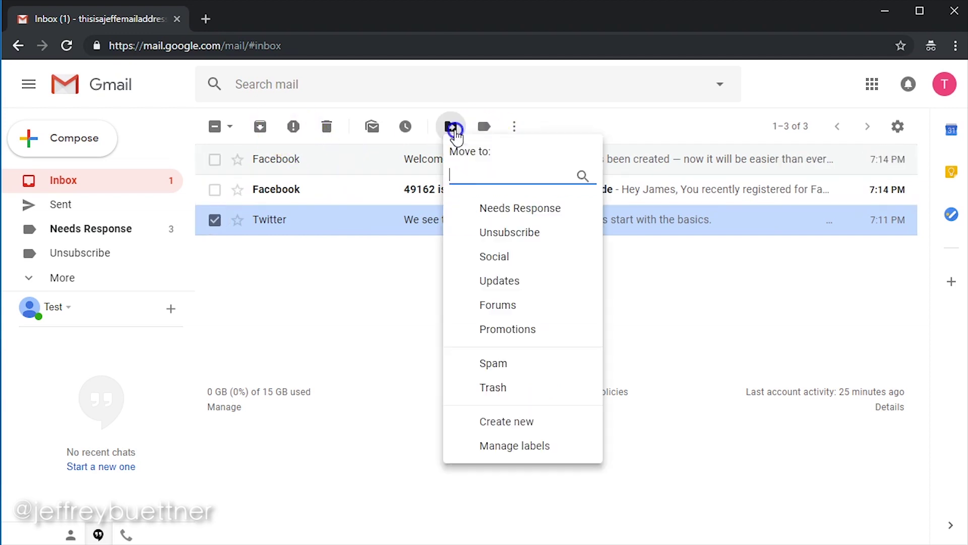
{"action": "left_click", "coordinate": [486, 230]}
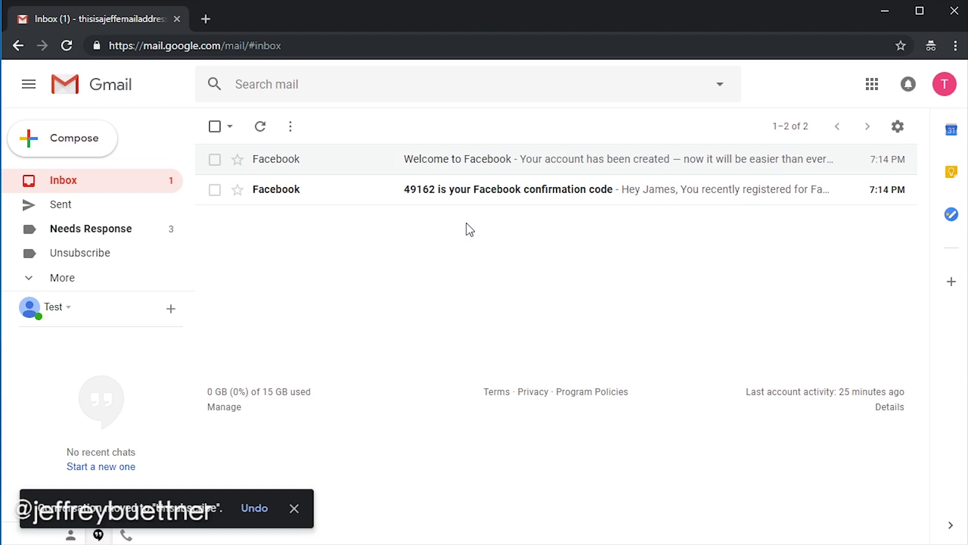
From the Unsubscribe label, open the Twitter email and follow its footer unsubscribe link.
{"action": "left_click", "coordinate": [129, 253]}
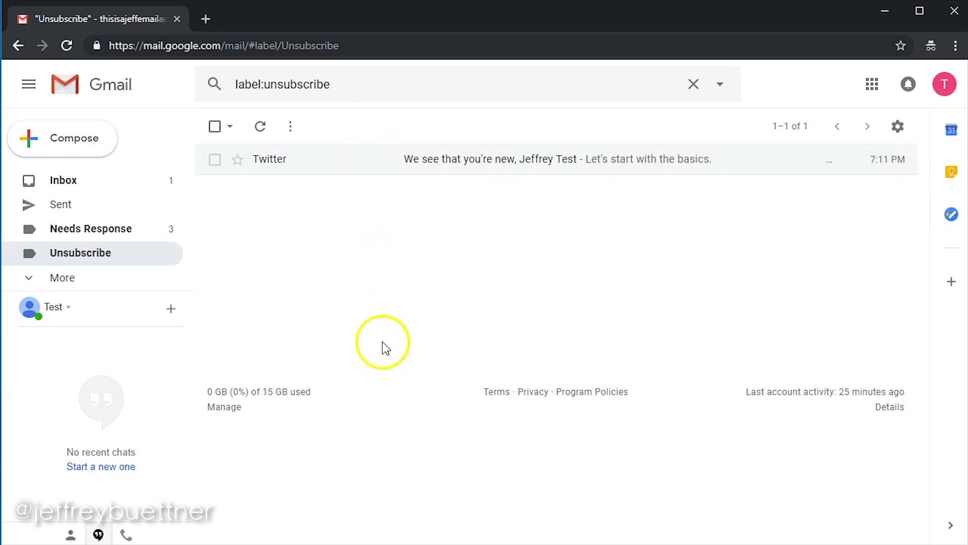
{"action": "left_click", "coordinate": [359, 162]}
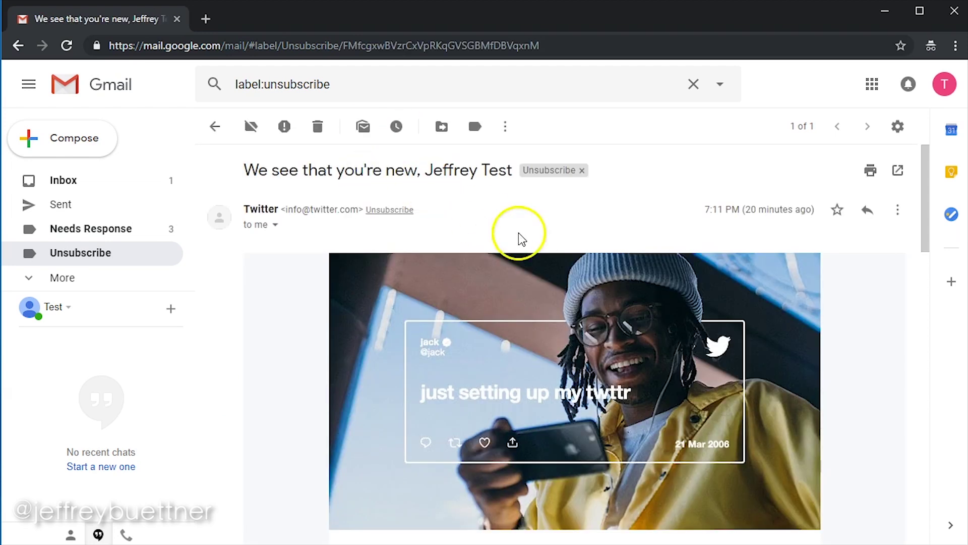
{"action": "scroll", "coordinate": [640, 313], "scroll_direction": "down", "scroll_amount": 15}
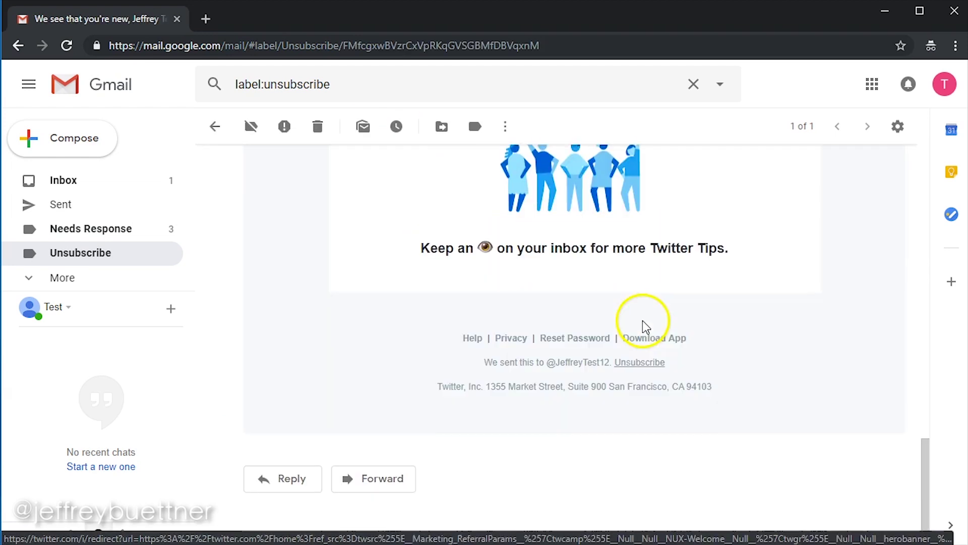
{"action": "left_click", "coordinate": [640, 361]}
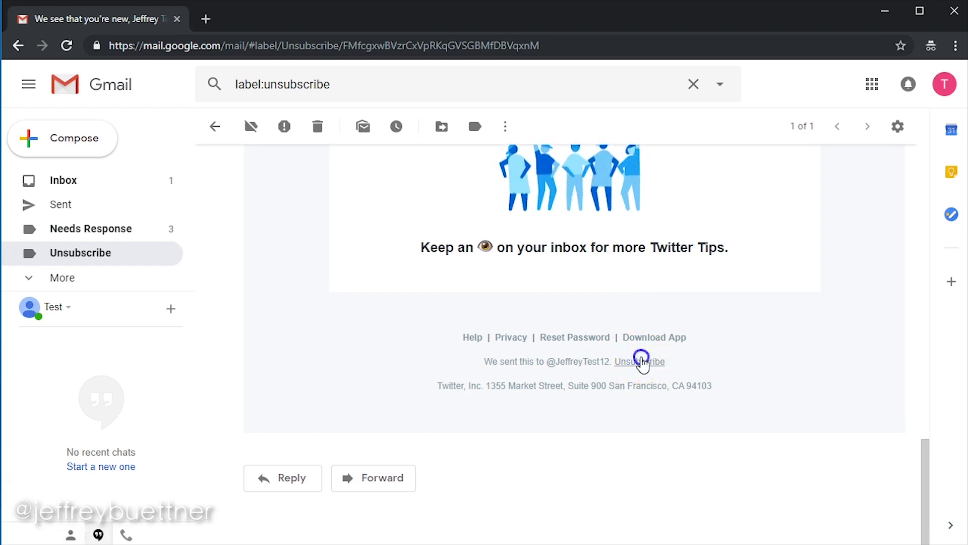